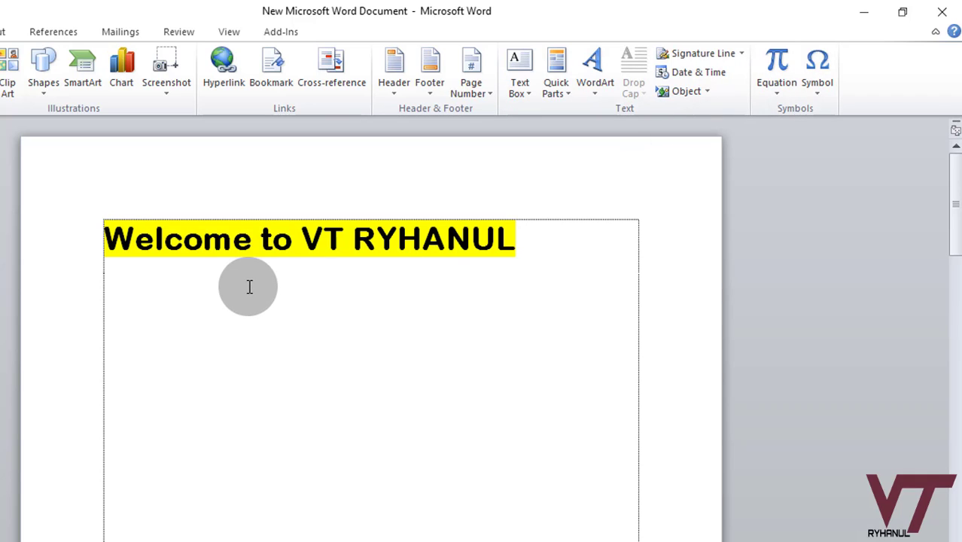
Insert a Simple Text Box below the heading and replace its placeholder text with "VT RYHANUL".
scroll(228, 287, down, 2)
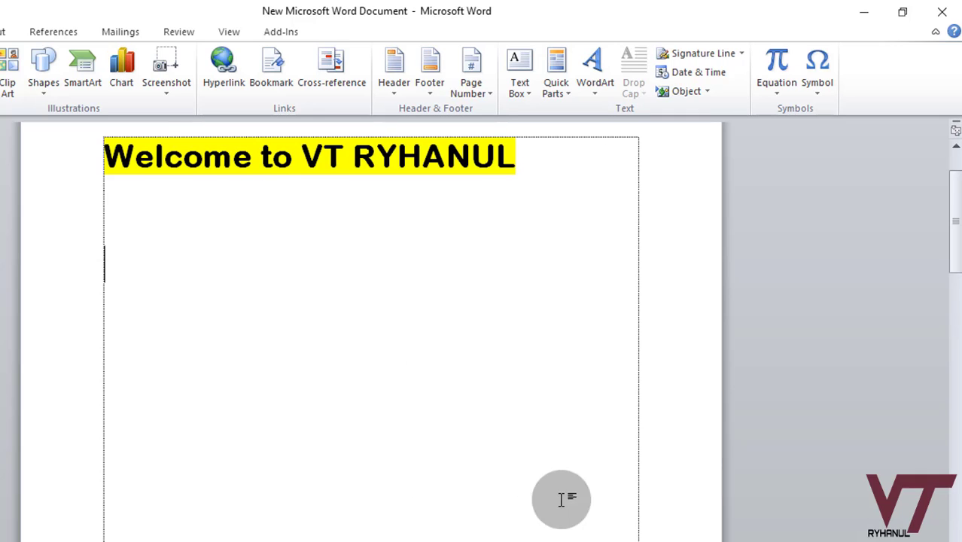
click(519, 83)
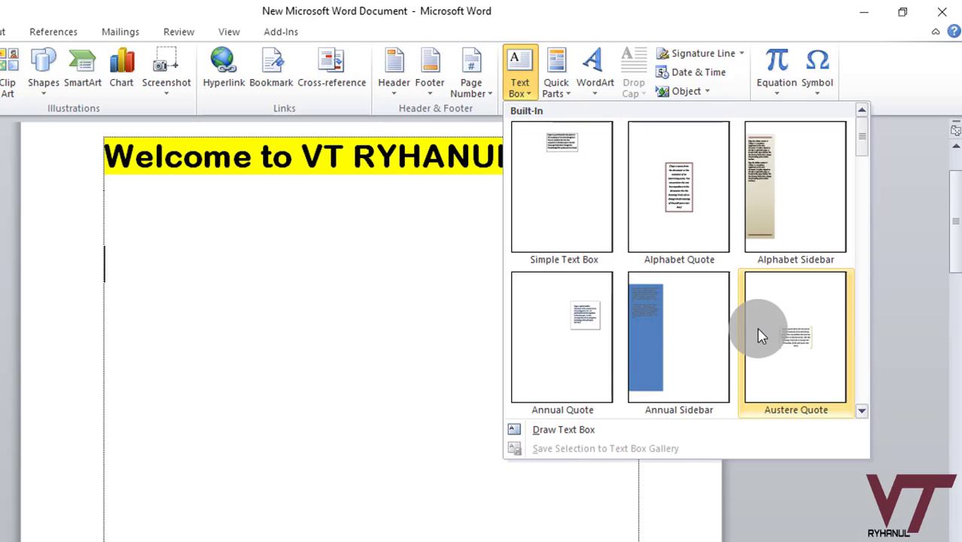
click(566, 147)
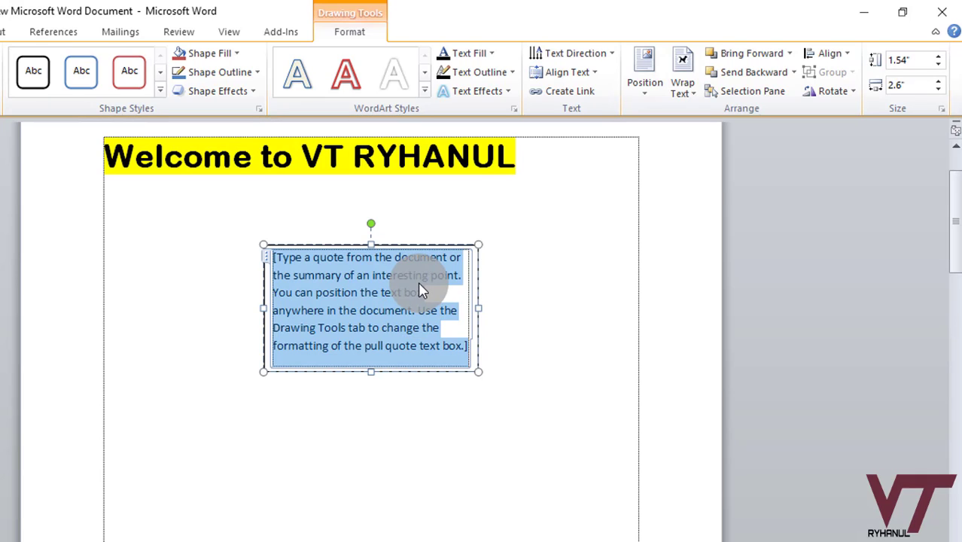
text(VT RYHANUL)
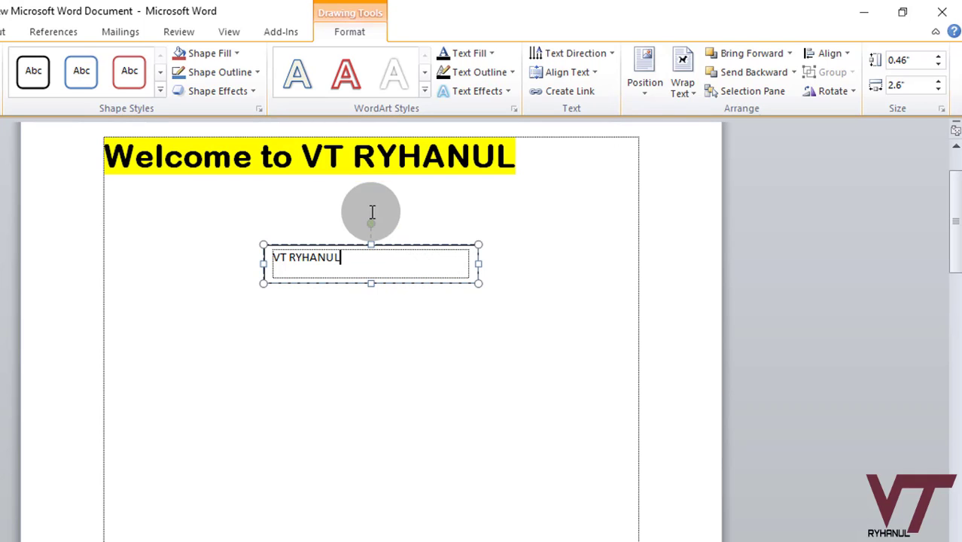
click(513, 339)
Enlarge the text inside the text box to font size 28.
triple_click(398, 264)
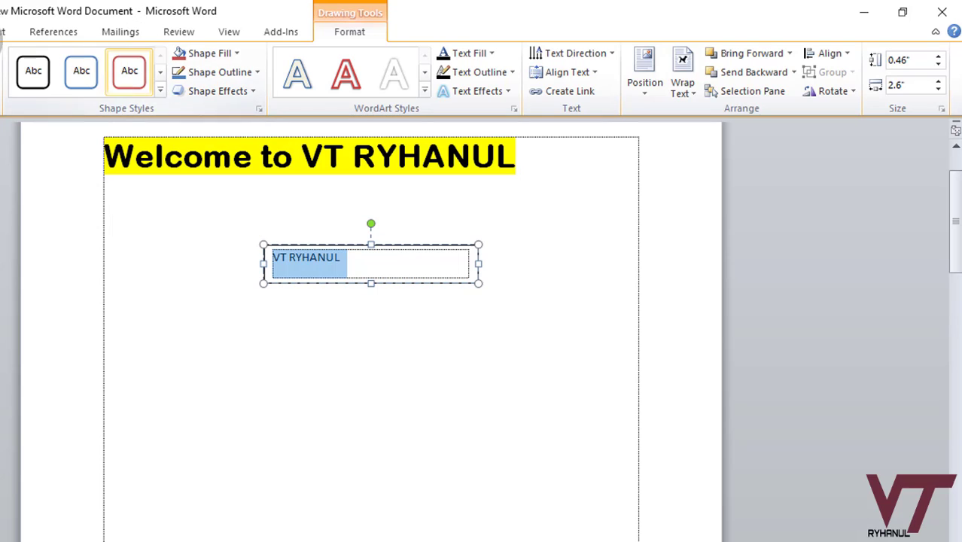
click(0, 31)
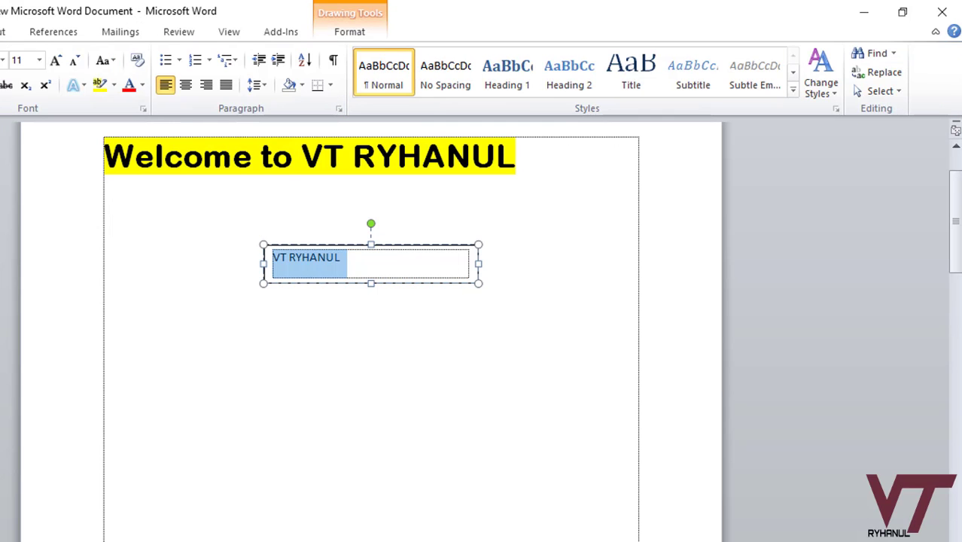
click(57, 60)
click(57, 61)
click(57, 60)
click(58, 60)
click(57, 60)
click(57, 60)
click(57, 61)
click(58, 60)
click(58, 60)
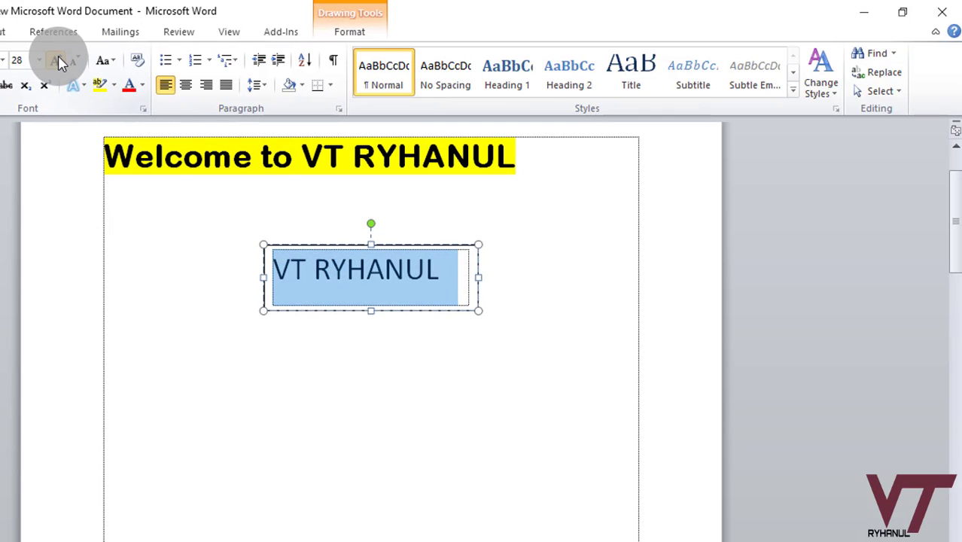
click(58, 60)
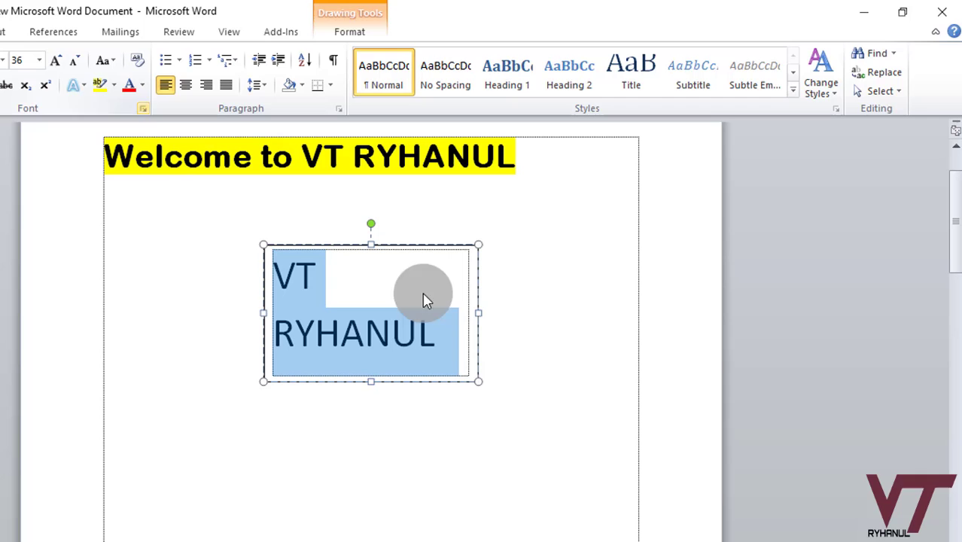
click(73, 60)
click(398, 398)
Make the text box's "VT RYHANUL" text bold and center it within the box.
click(329, 276)
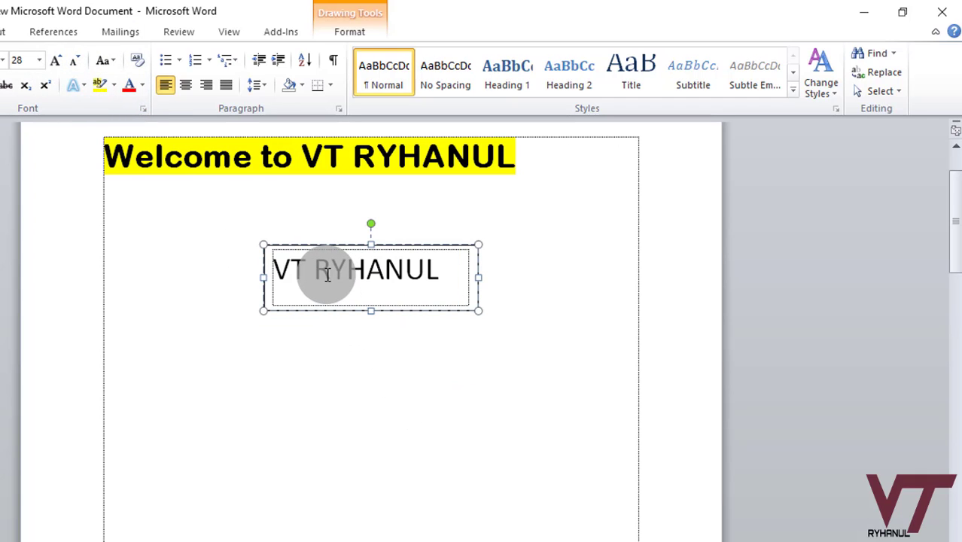
double_click(327, 275)
click(390, 367)
click(425, 301)
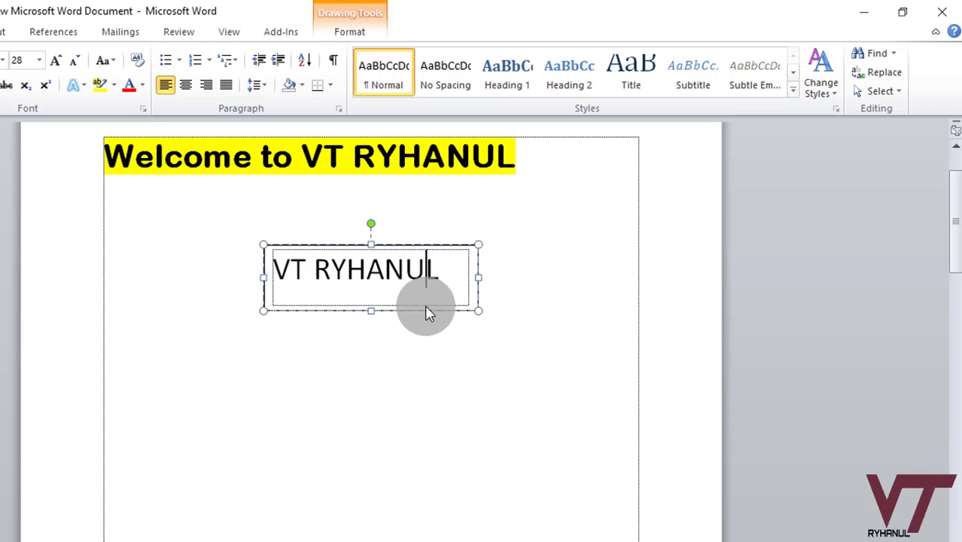
drag(446, 272, 260, 255)
click(392, 272)
drag(455, 272, 194, 250)
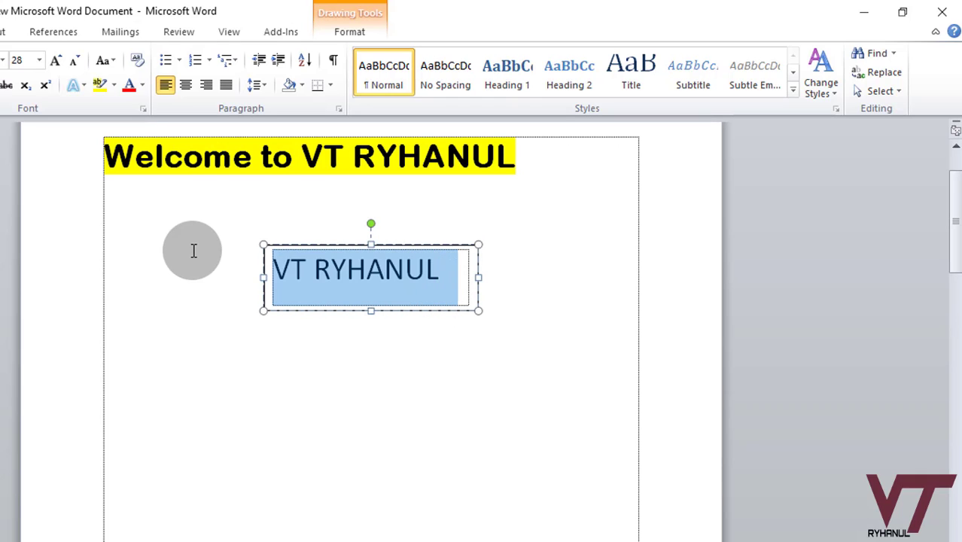
key(ctrl+b)
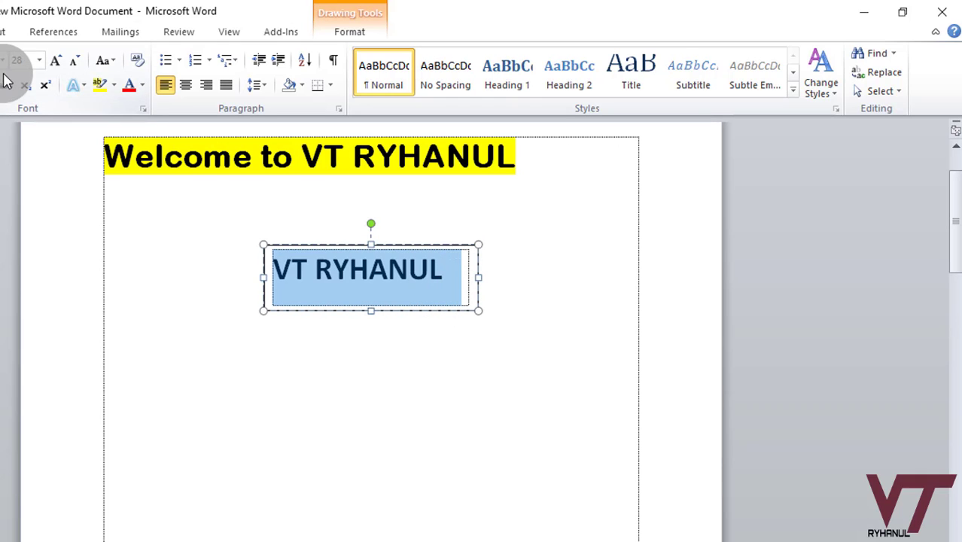
click(186, 85)
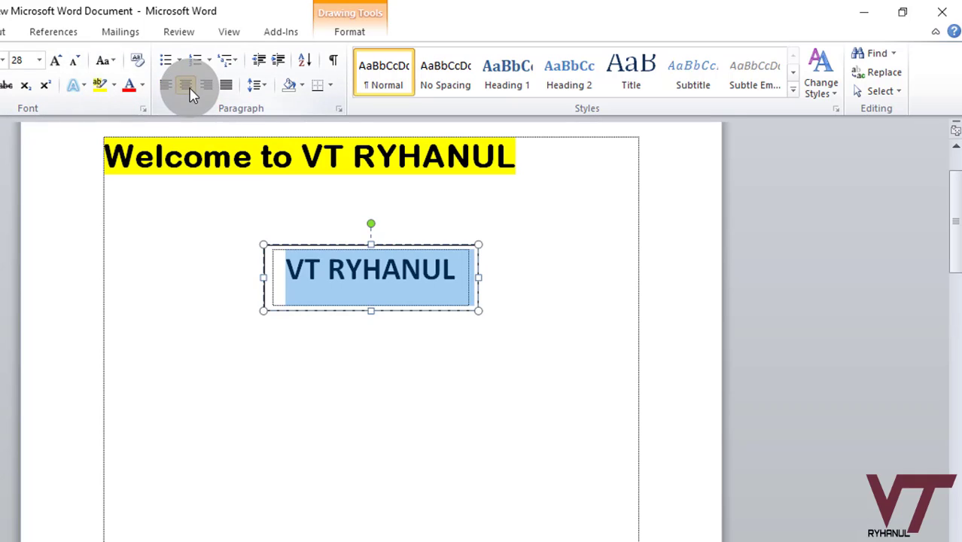
click(372, 360)
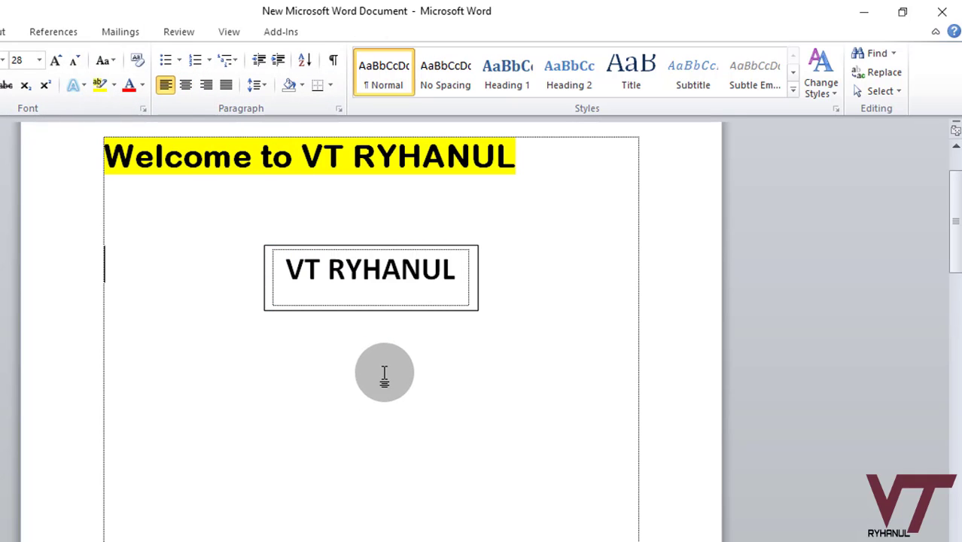
click(470, 289)
right_click(472, 311)
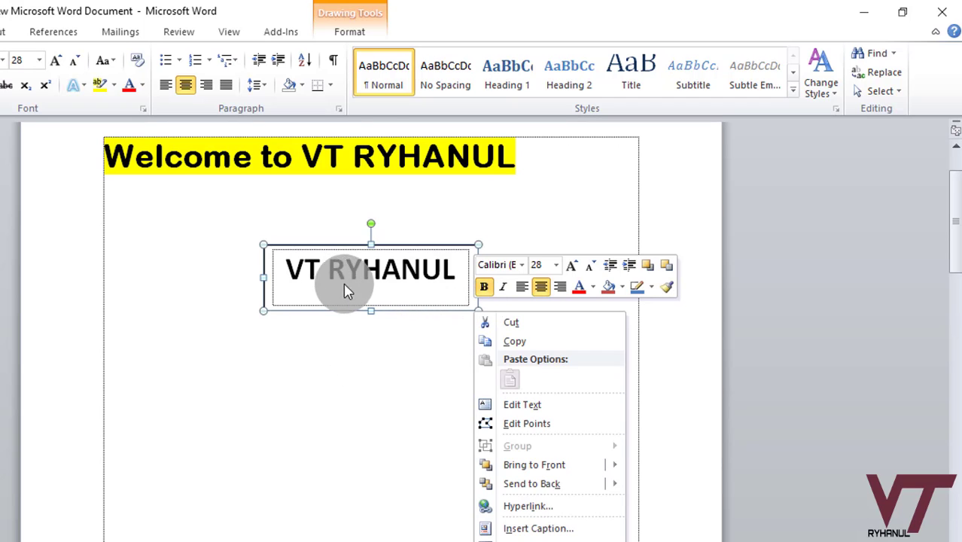
click(364, 271)
click(414, 410)
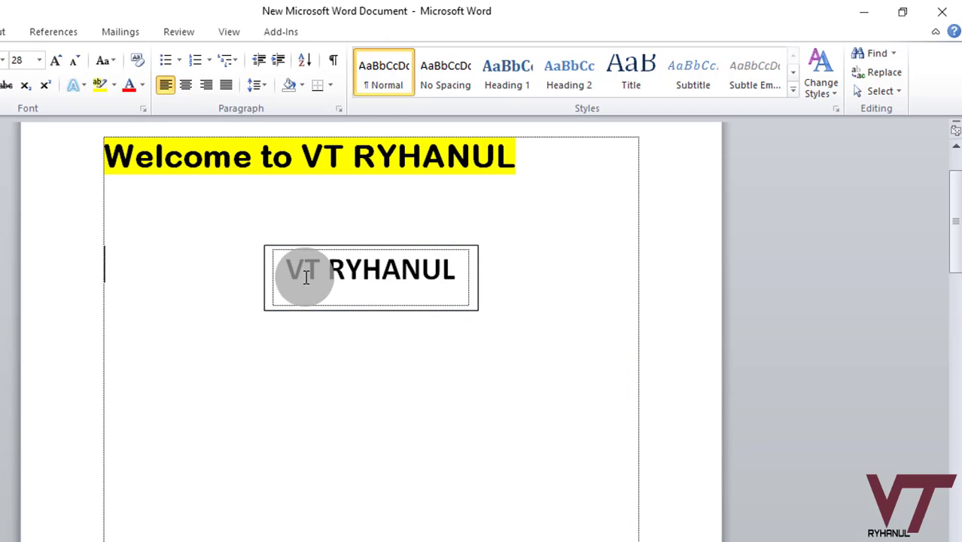
Move the text box lower on the page so that it extends past the right margin.
click(262, 301)
drag(262, 303, 543, 428)
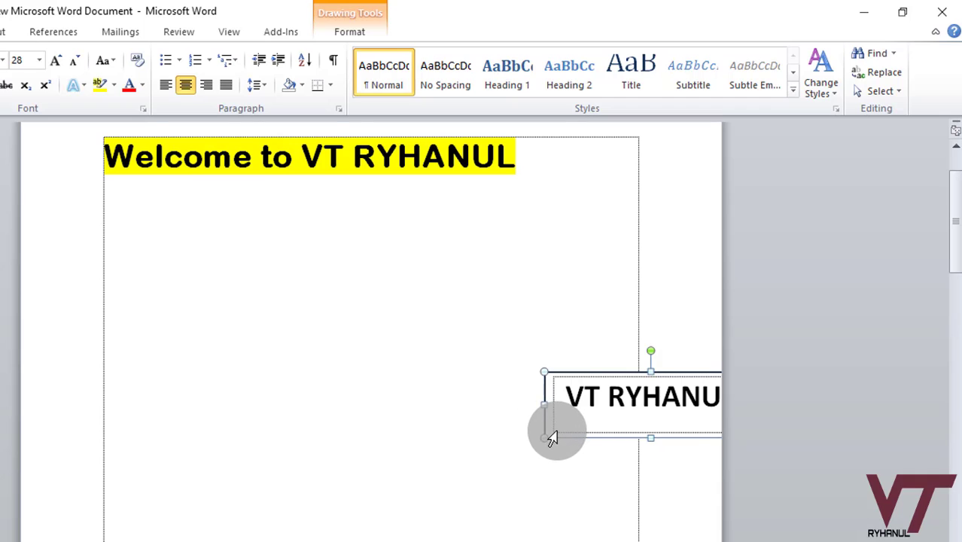
key(ctrl+a)
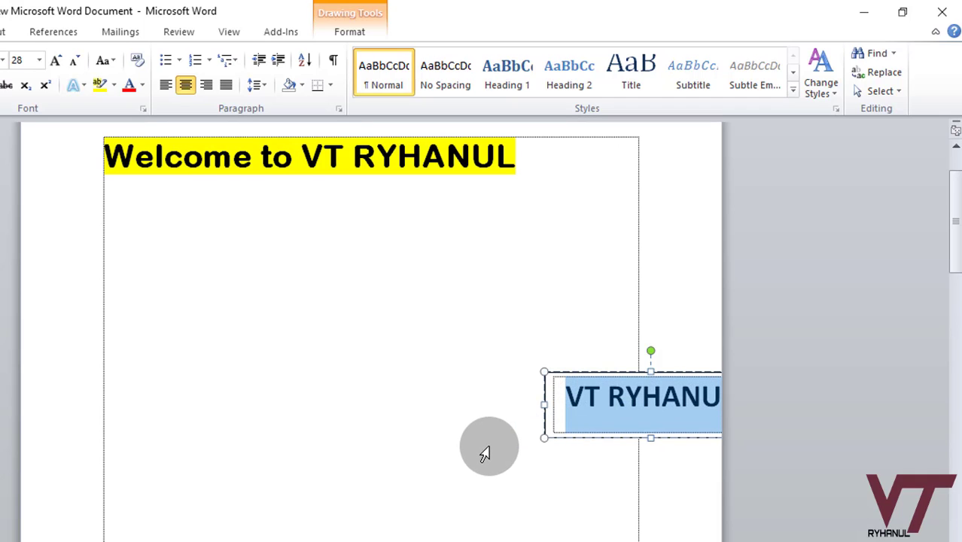
click(528, 438)
click(551, 433)
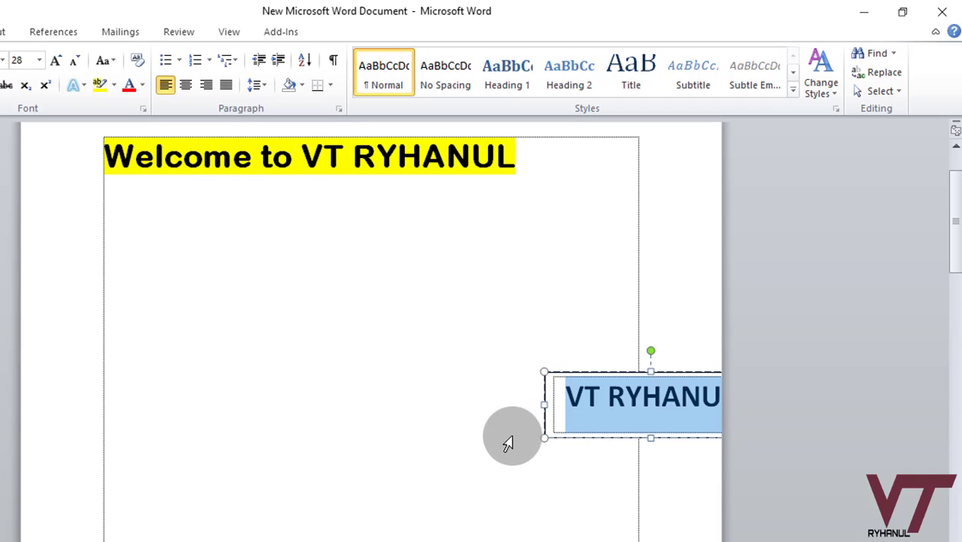
click(586, 413)
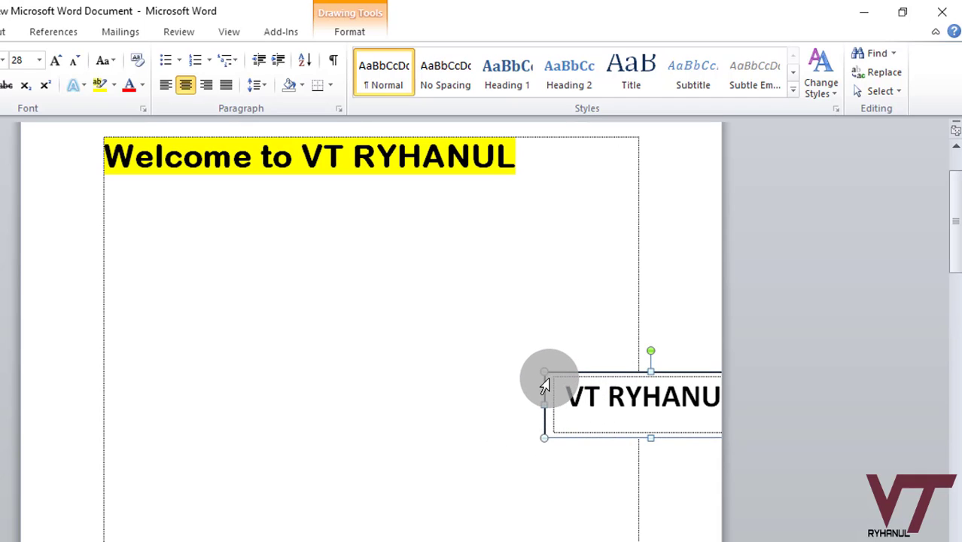
Move the text box back inside the margins and place it directly beneath the highlighted heading.
drag(536, 432, 257, 434)
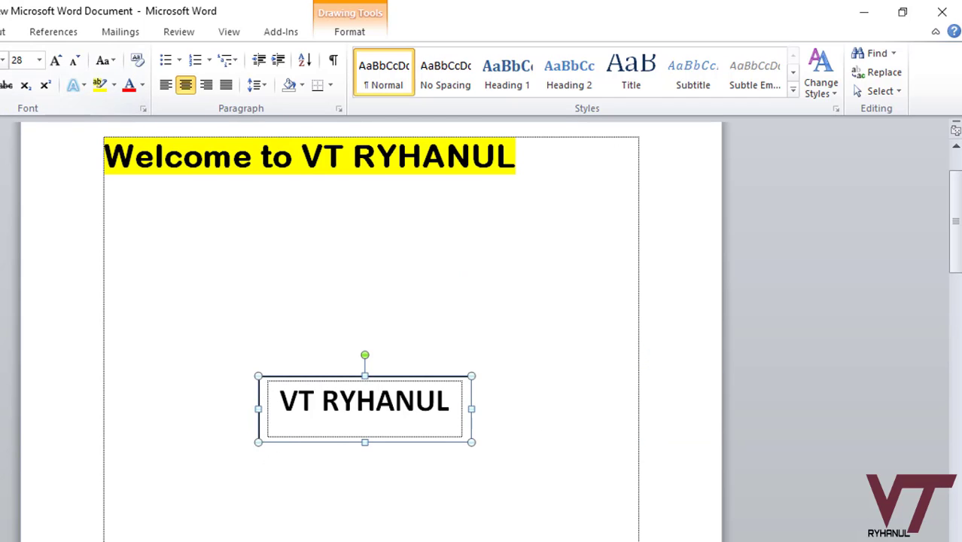
click(0, 32)
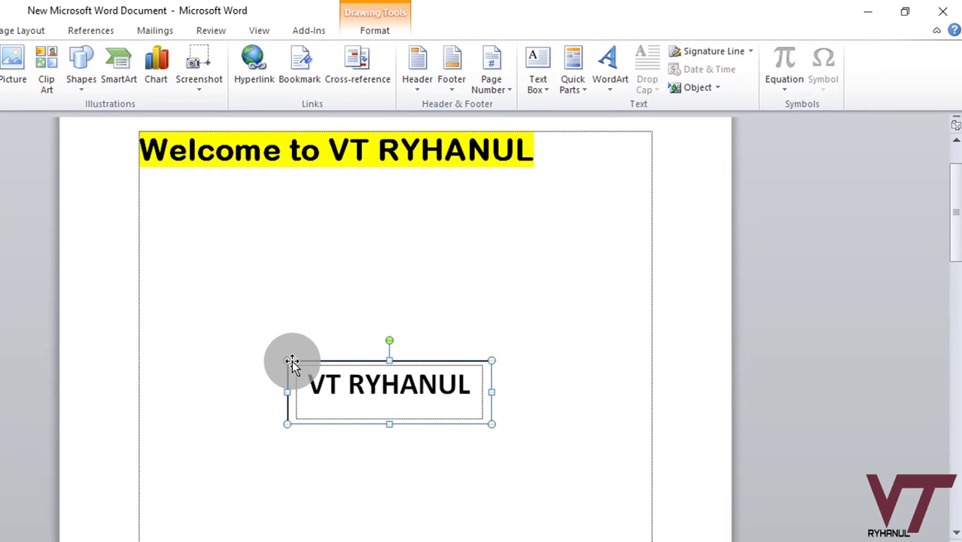
drag(292, 363, 226, 195)
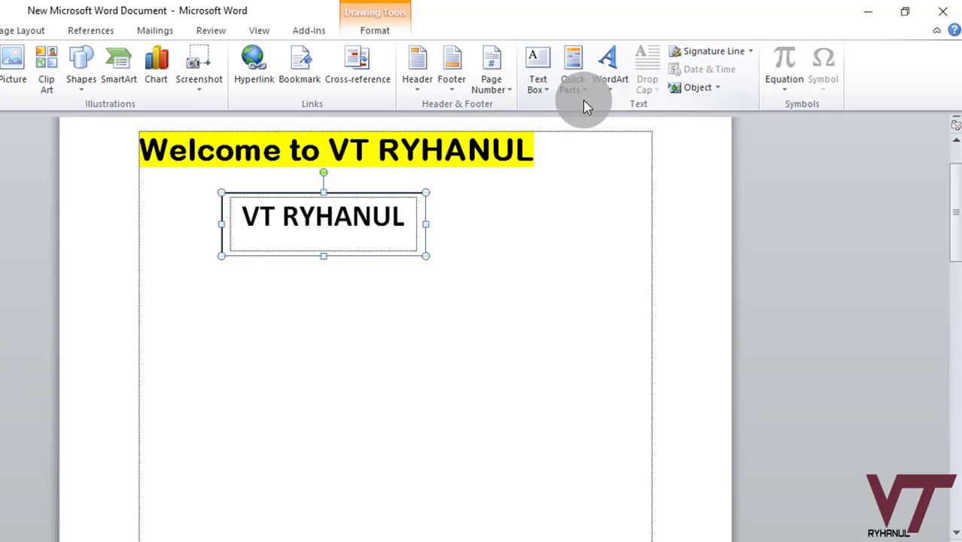
click(581, 93)
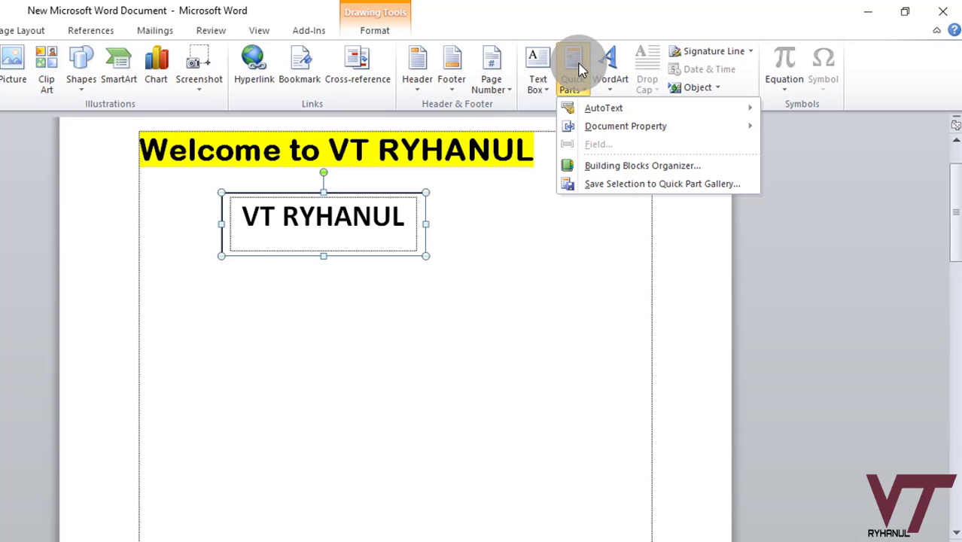
mouse_move(607, 109)
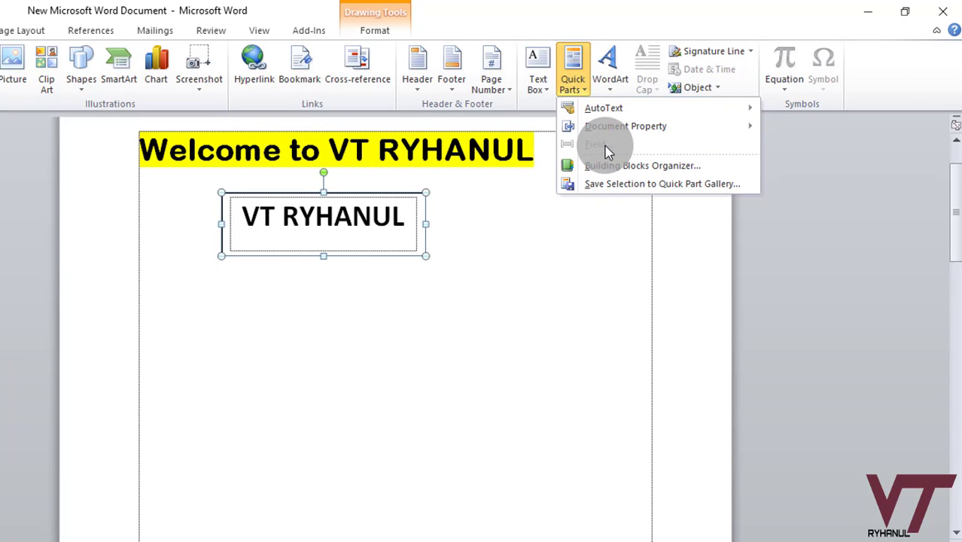
click(483, 286)
click(300, 307)
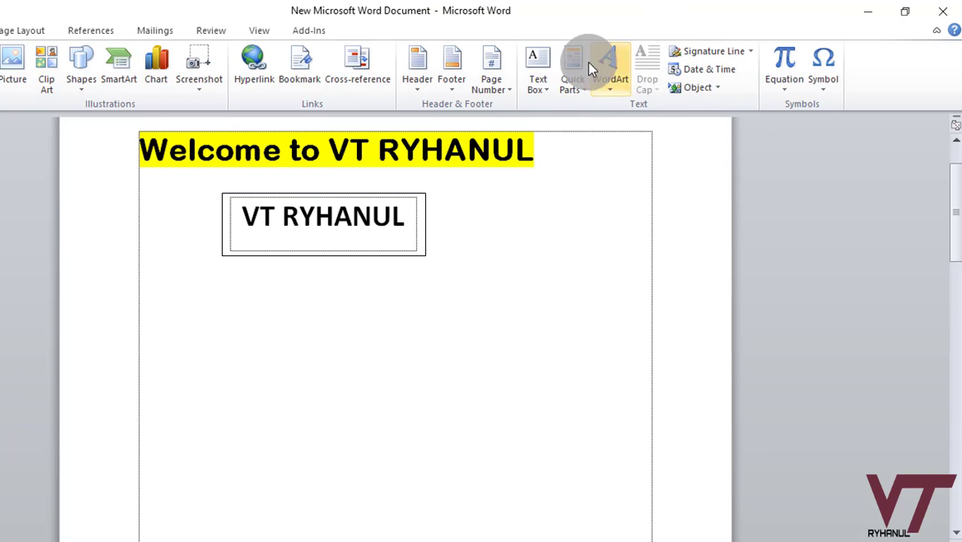
click(570, 87)
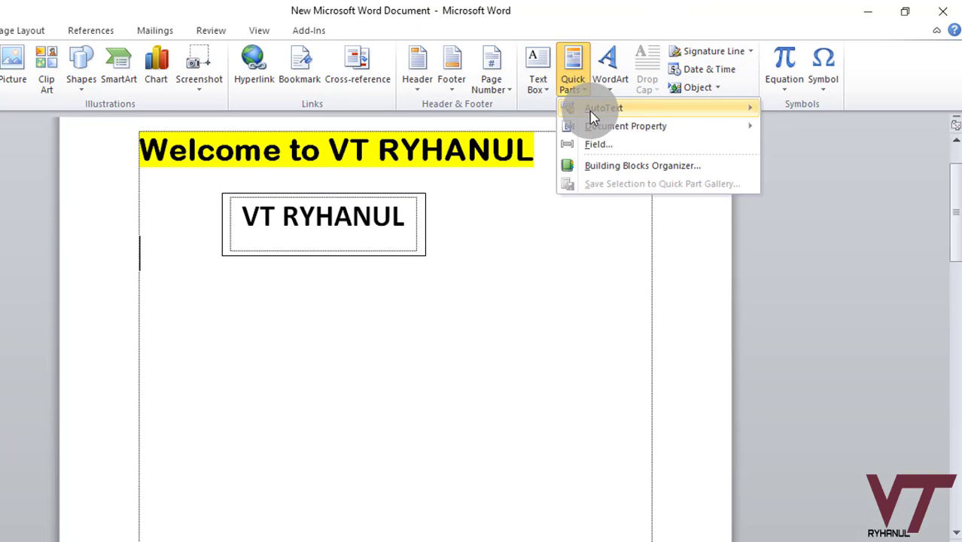
Insert a FileName field with the path added to the filename on a blank line below the text box.
click(345, 355)
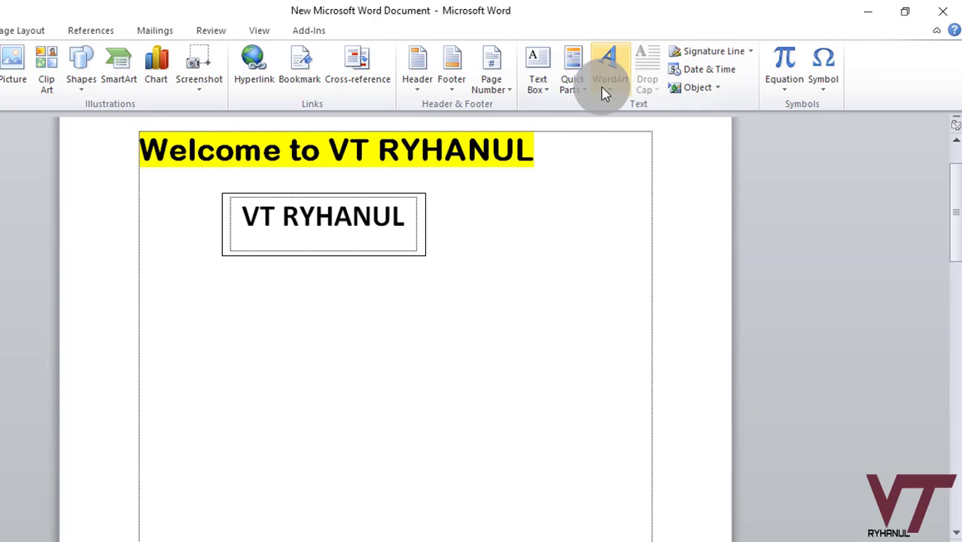
click(579, 91)
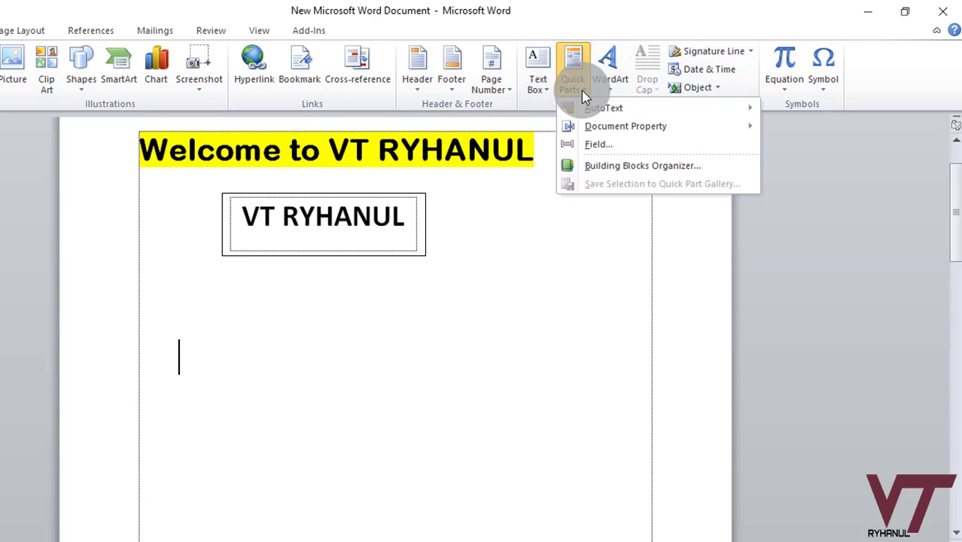
click(589, 152)
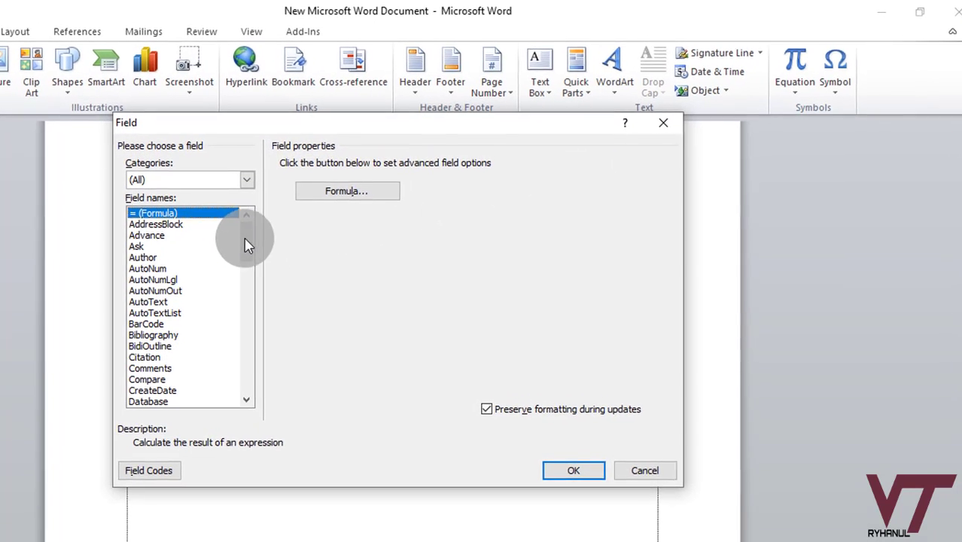
drag(255, 232, 255, 283)
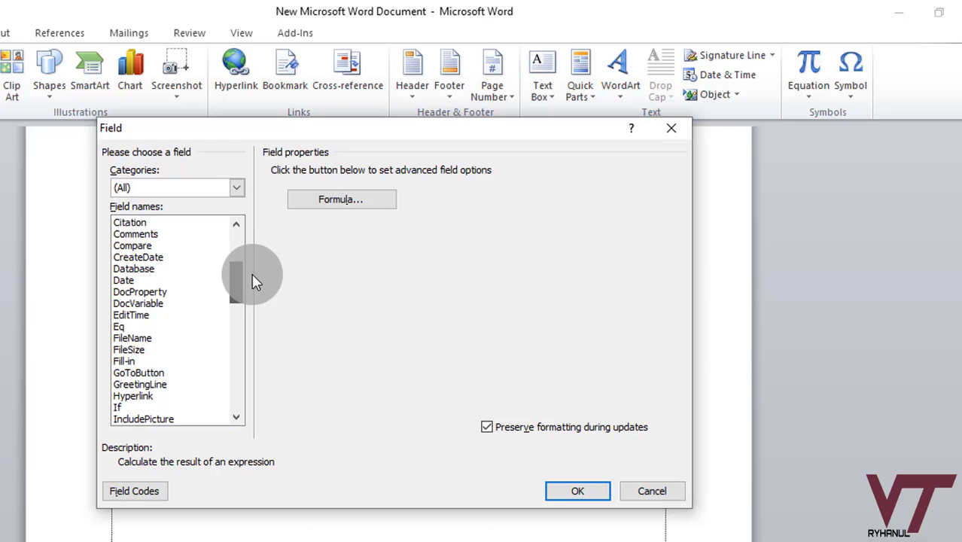
click(142, 339)
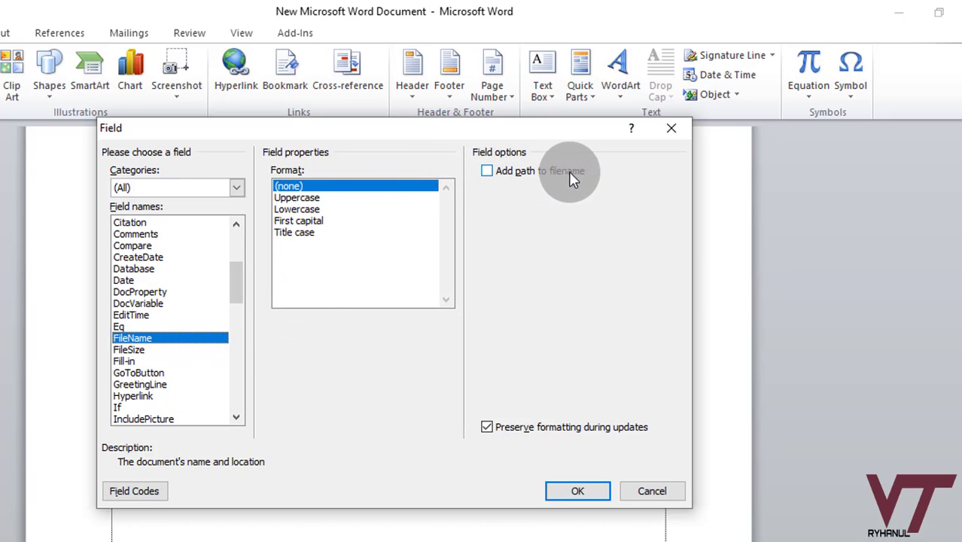
click(487, 172)
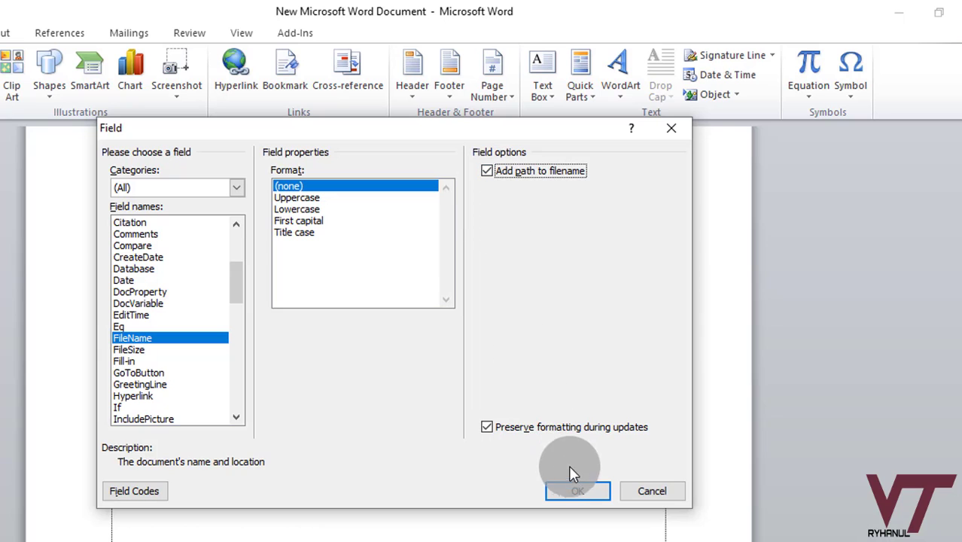
click(575, 490)
scroll(367, 459, down, 10)
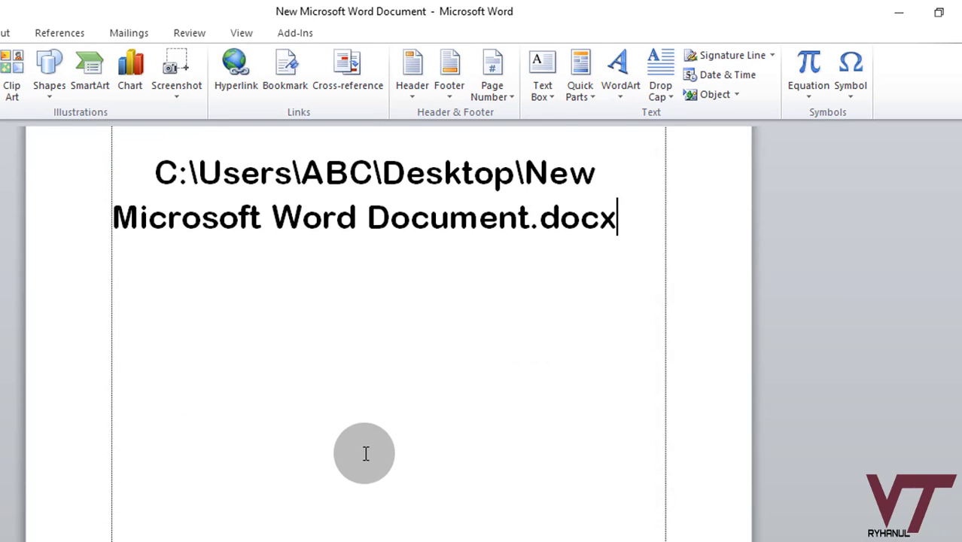
scroll(362, 444, up, 10)
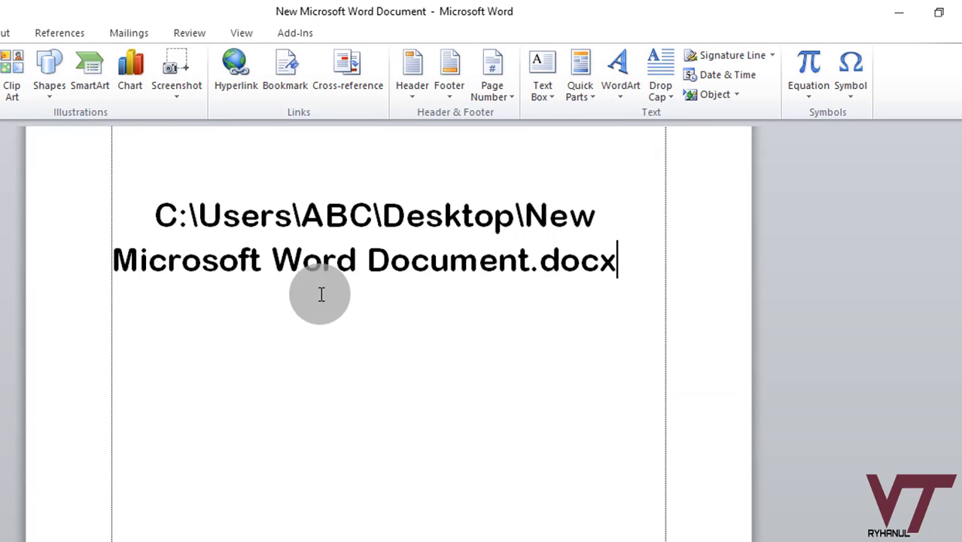
Delete the file path field from the document body below the text box.
click(248, 212)
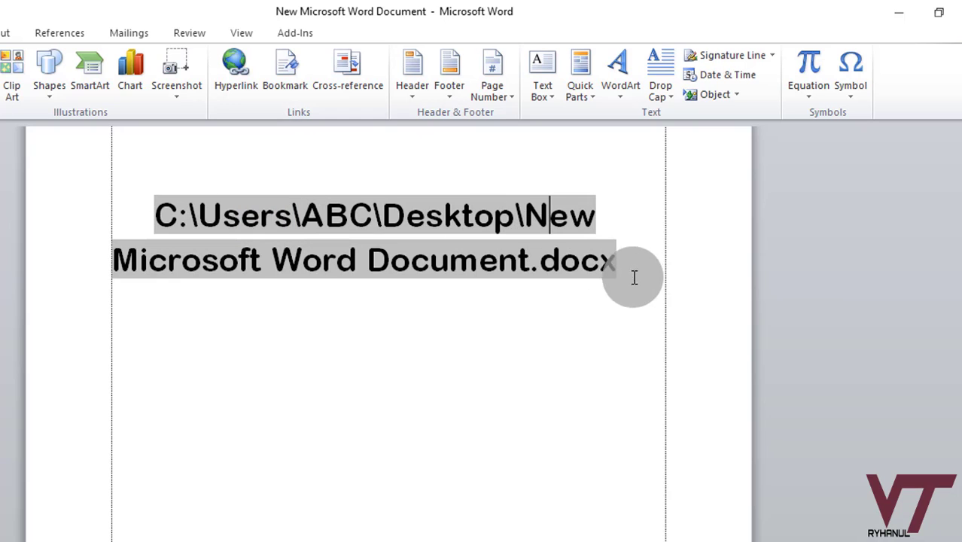
drag(631, 270, 162, 213)
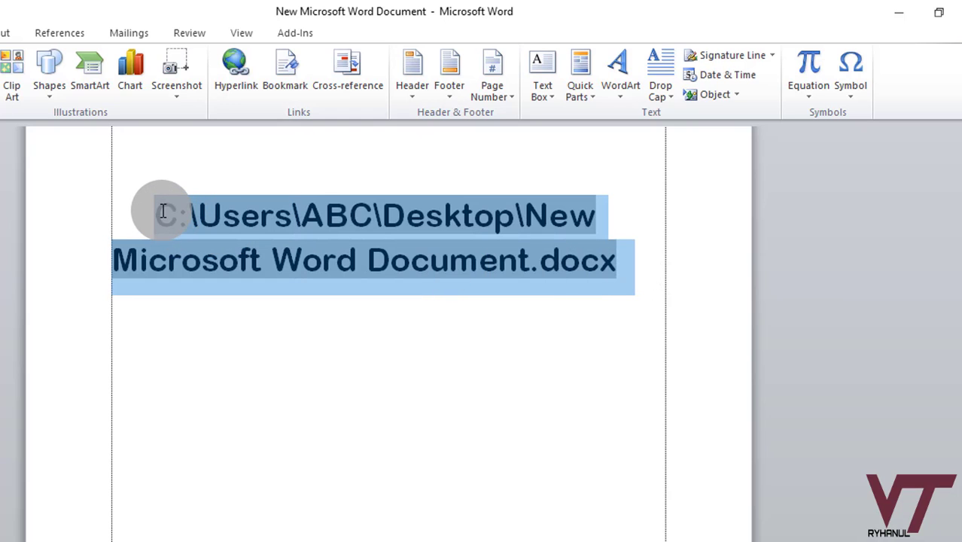
key(Delete)
Insert a FileName field with the path added to the filename in the first page's footer, on the line below the page number.
scroll(189, 313, down, 10)
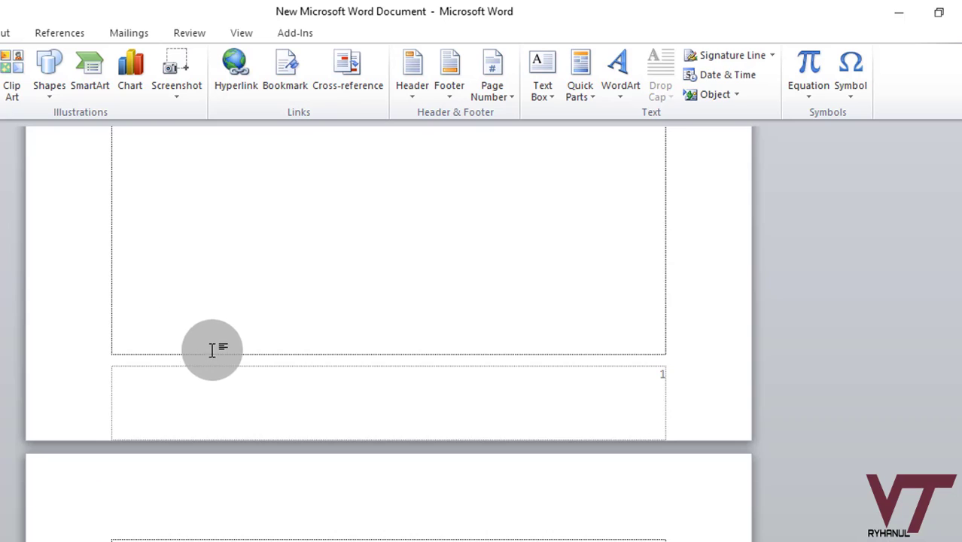
double_click(132, 388)
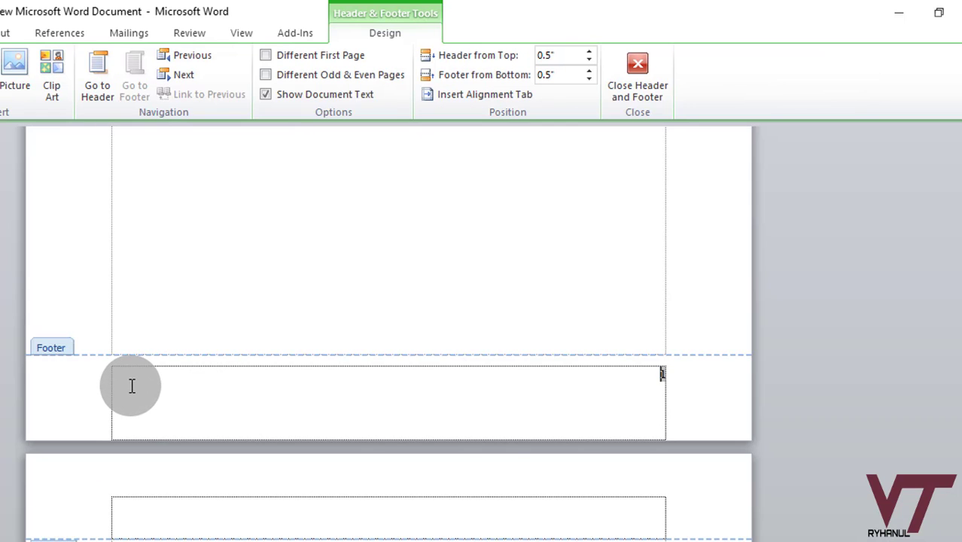
click(139, 385)
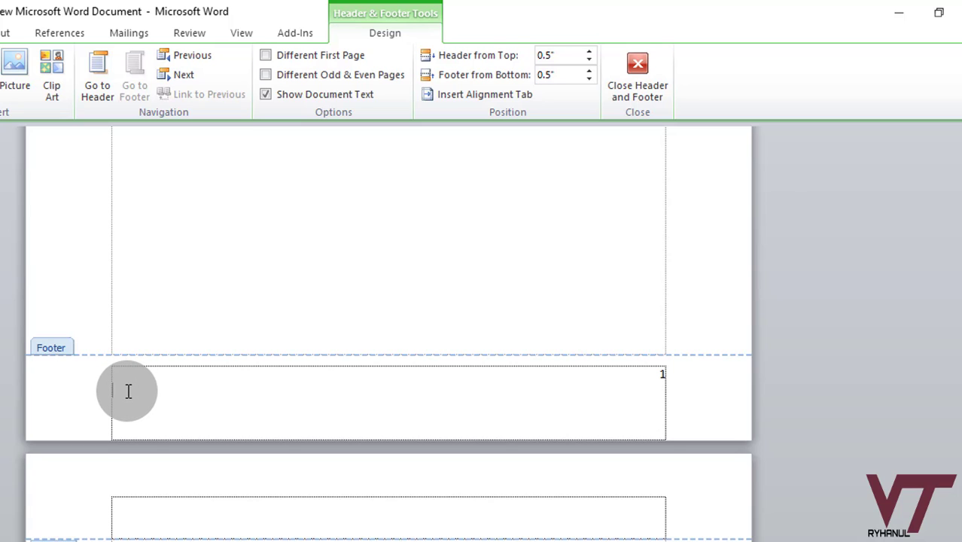
click(1, 32)
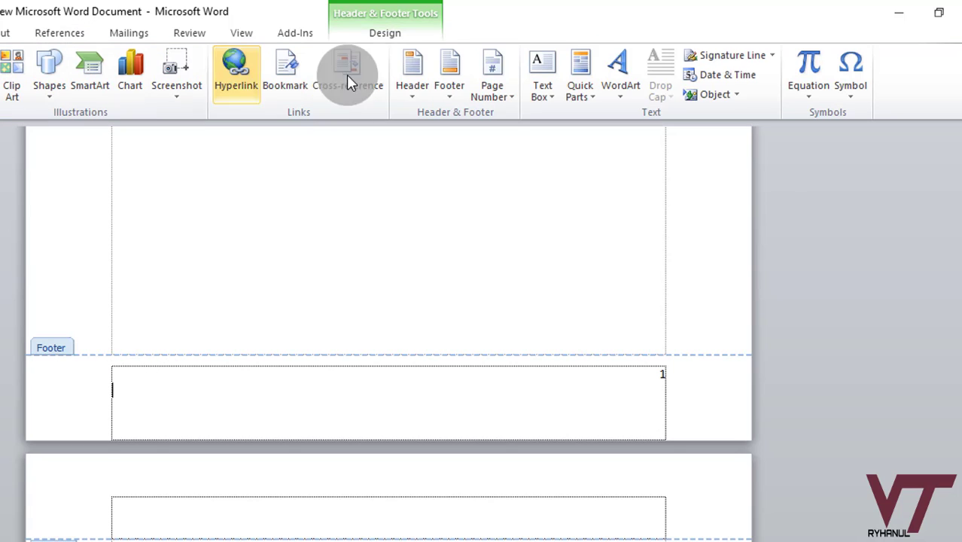
click(581, 84)
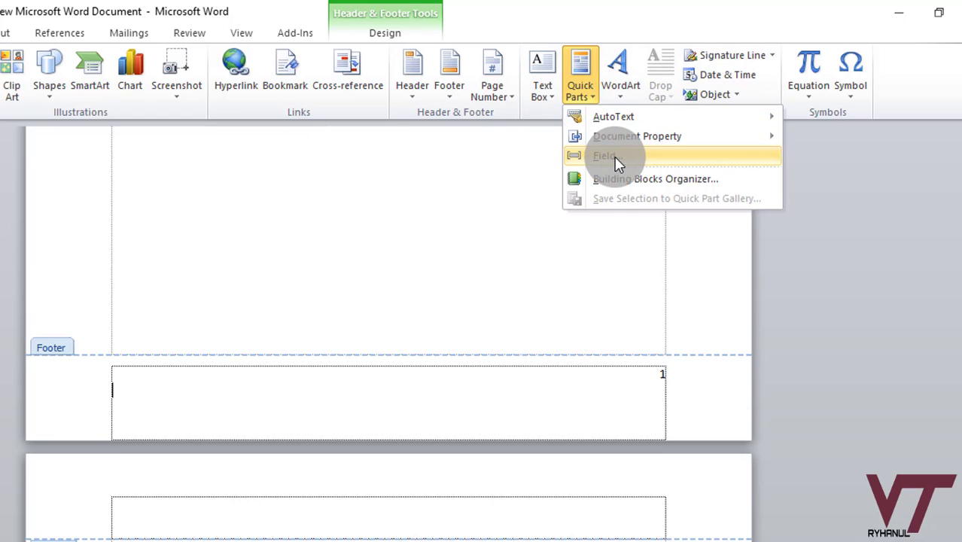
click(616, 159)
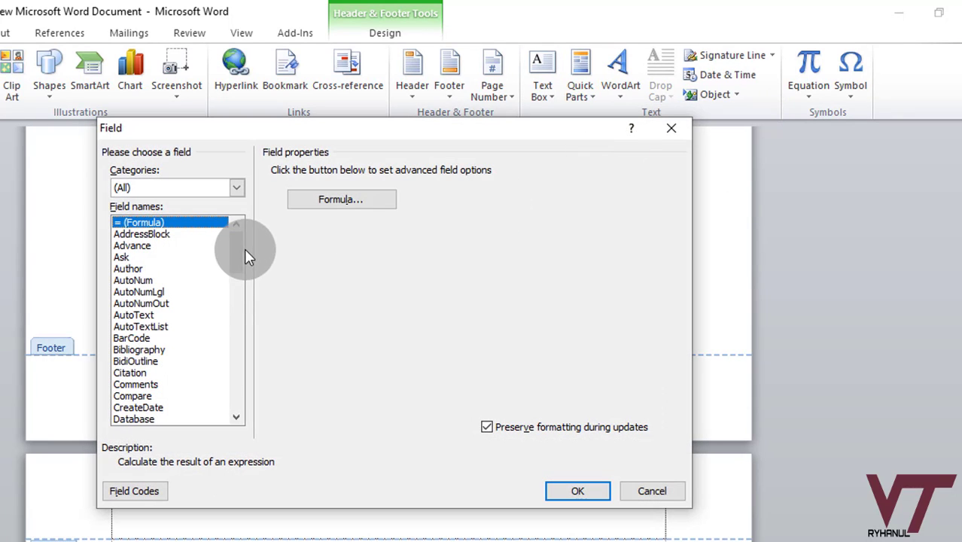
drag(243, 247, 239, 284)
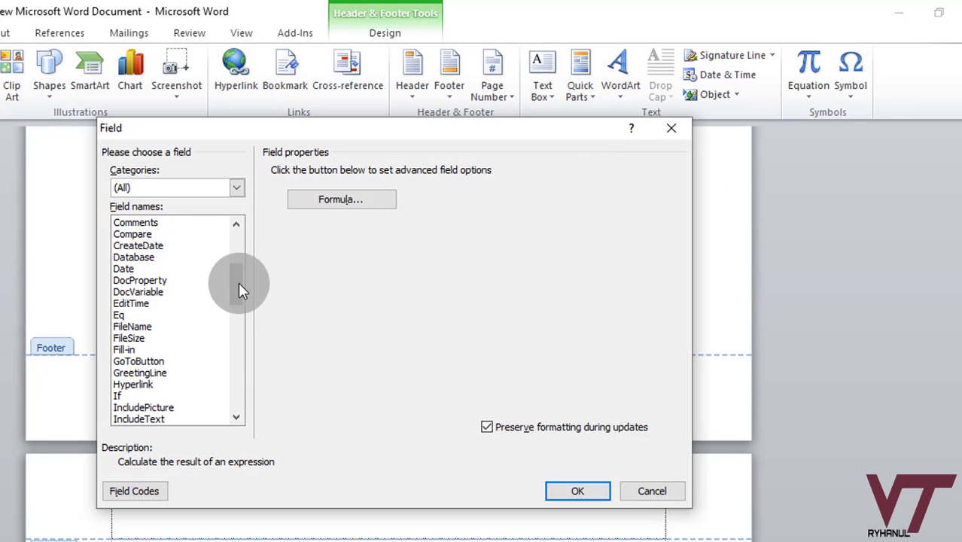
click(139, 326)
click(487, 172)
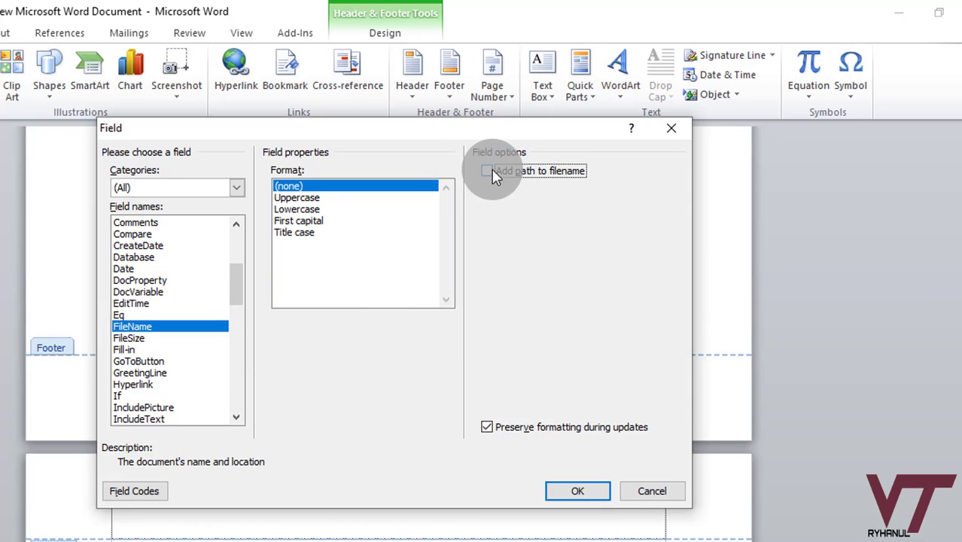
click(578, 489)
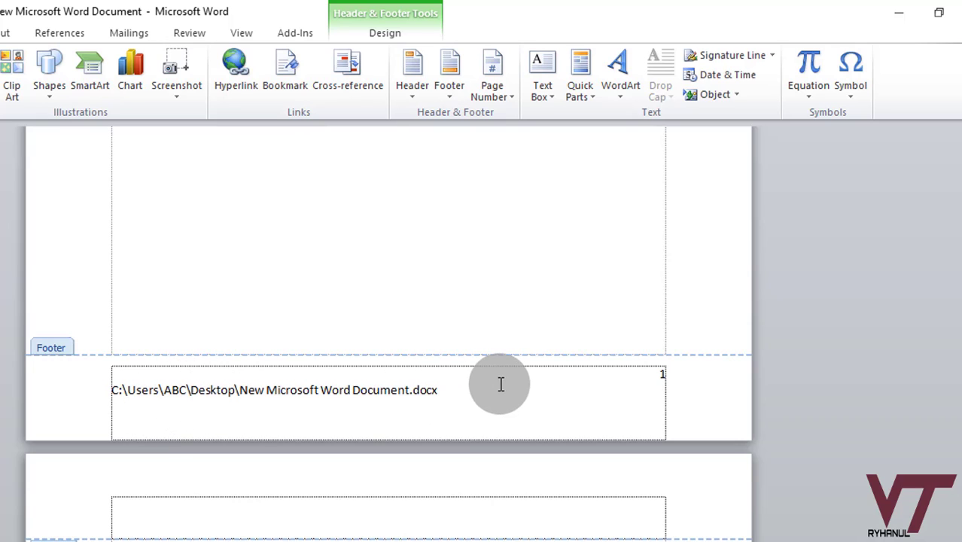
Examine the folder and file name parts of the footer's path, and return to editing the document body.
drag(501, 388, 186, 395)
click(186, 391)
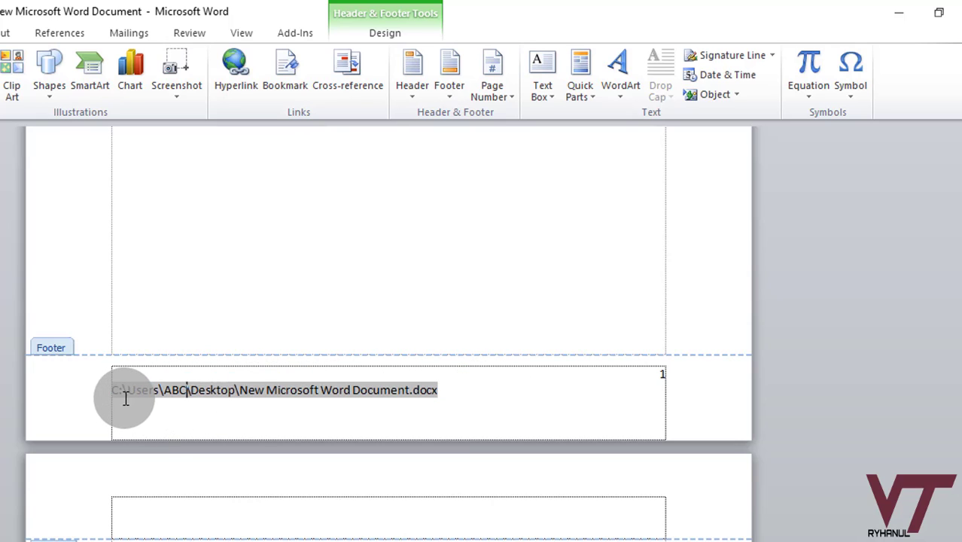
drag(121, 395, 180, 395)
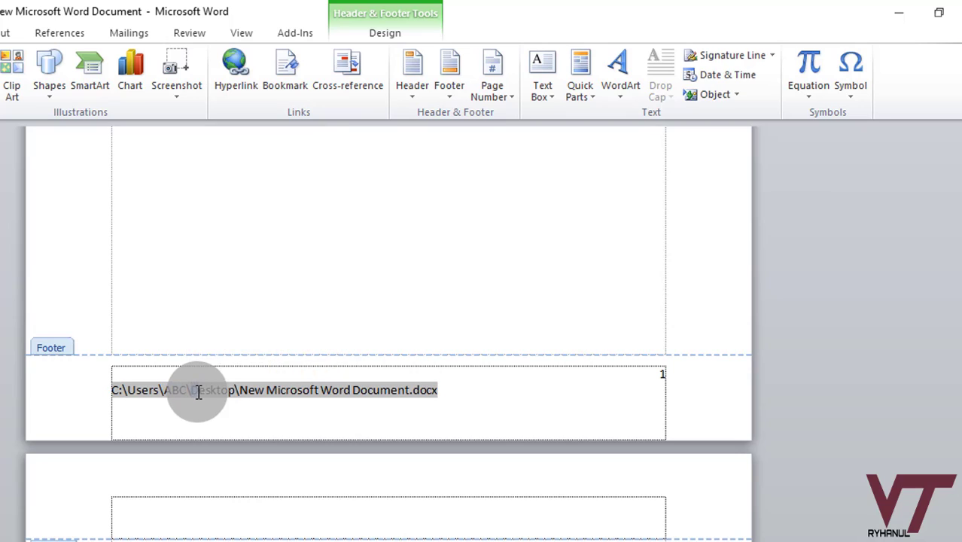
drag(198, 391, 396, 391)
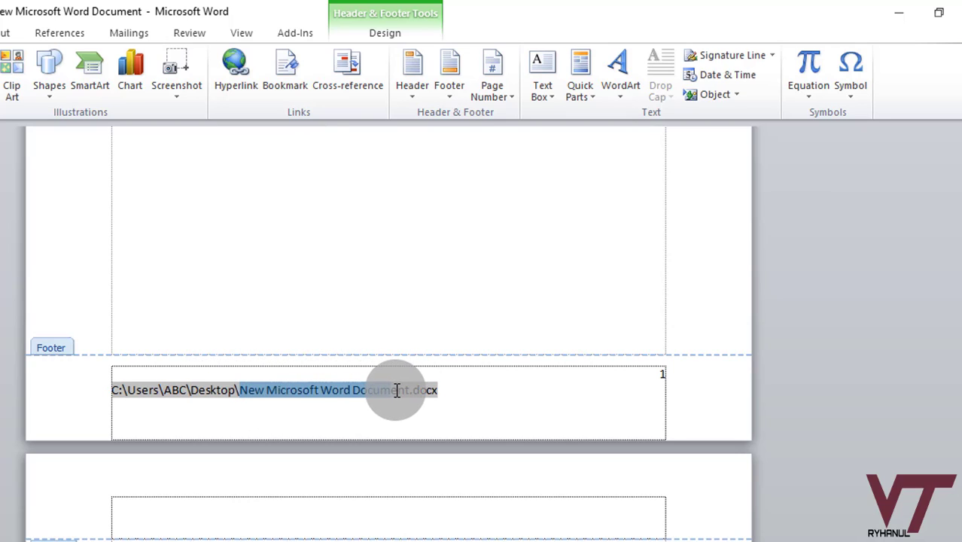
click(436, 391)
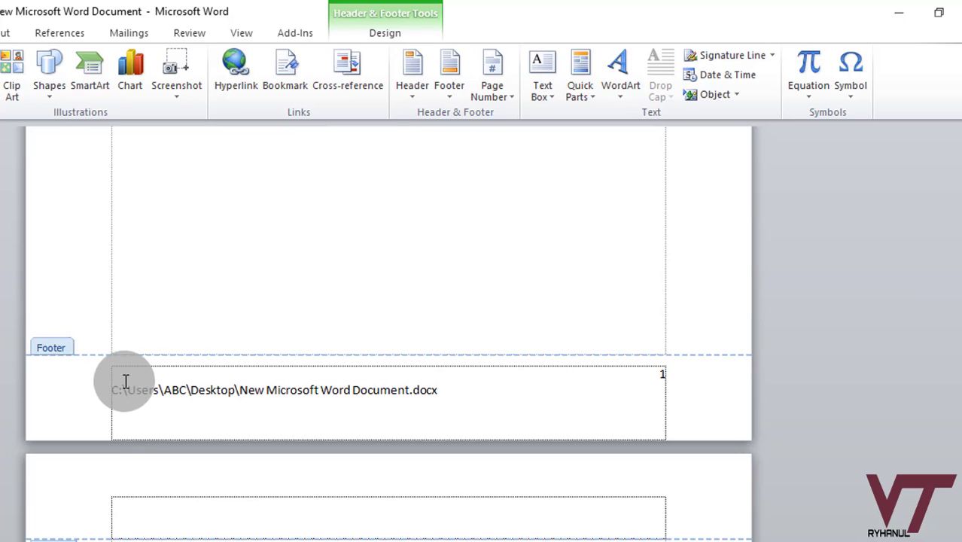
scroll(256, 348, up, 15)
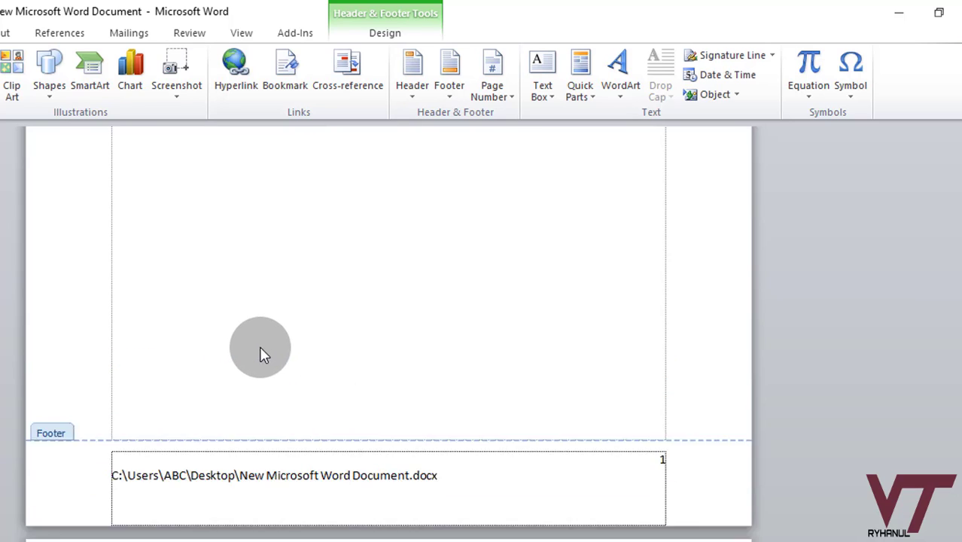
double_click(309, 349)
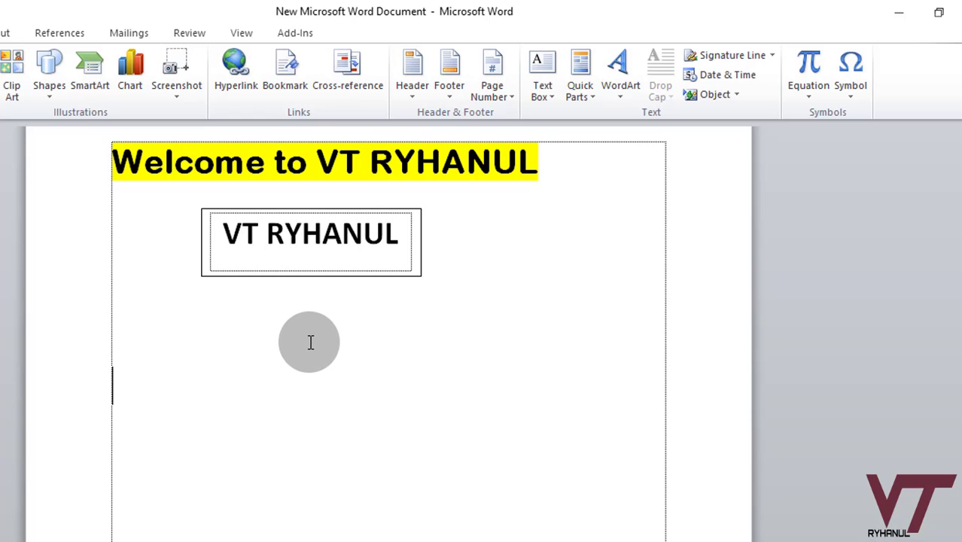
Examine the footer's file path in the print preview at 90% zoom, and return to the document.
key(ctrl+p)
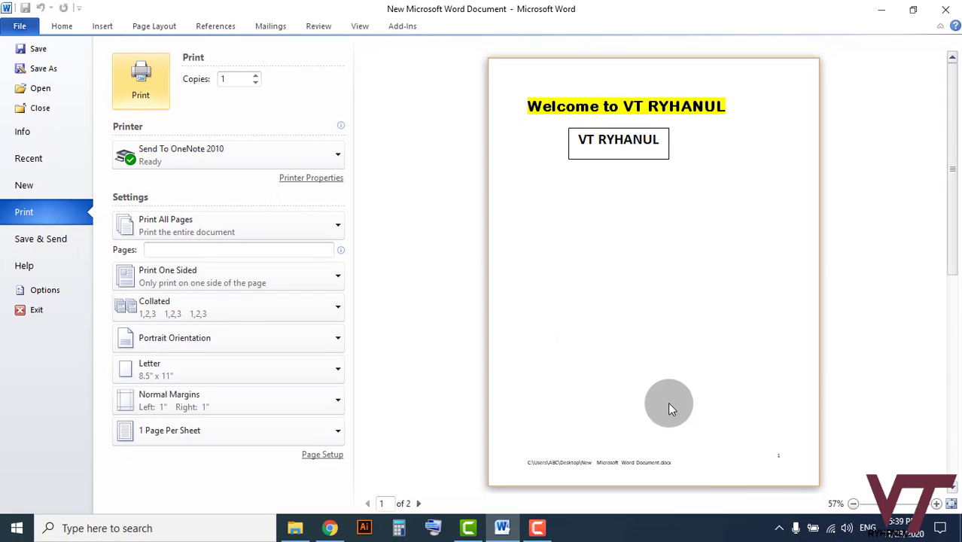
click(937, 503)
click(937, 503)
click(937, 503)
click(937, 503)
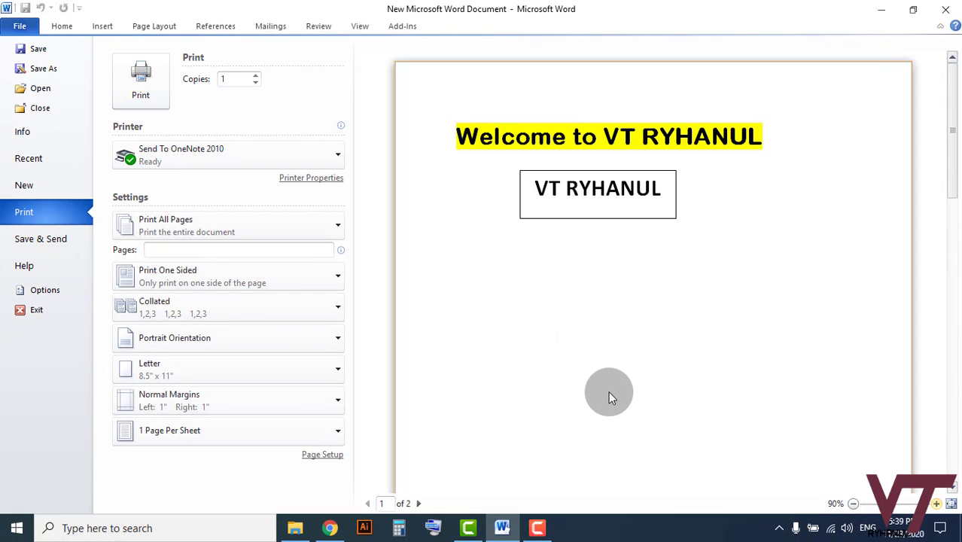
scroll(607, 393, down, 10)
scroll(606, 393, up, 1)
scroll(606, 392, up, 3)
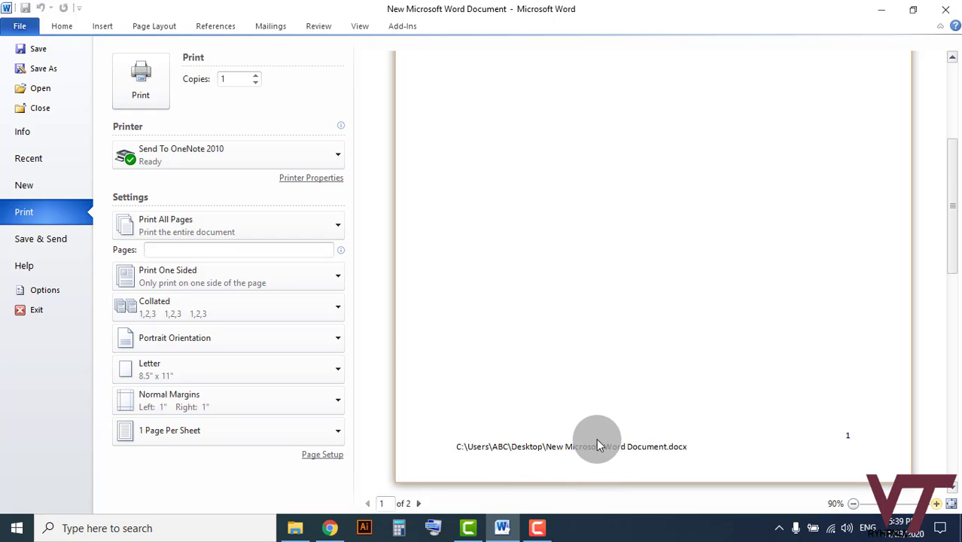
scroll(543, 423, up, 5)
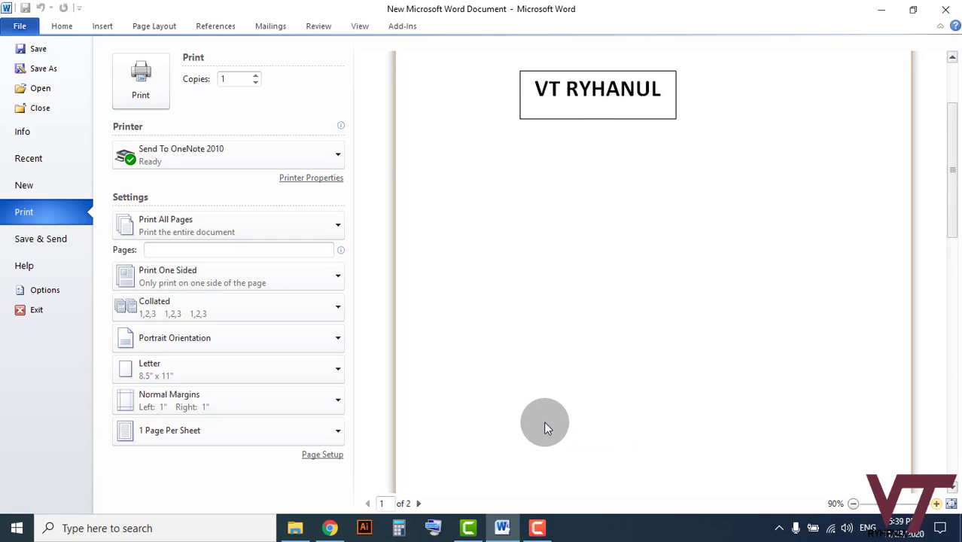
click(68, 30)
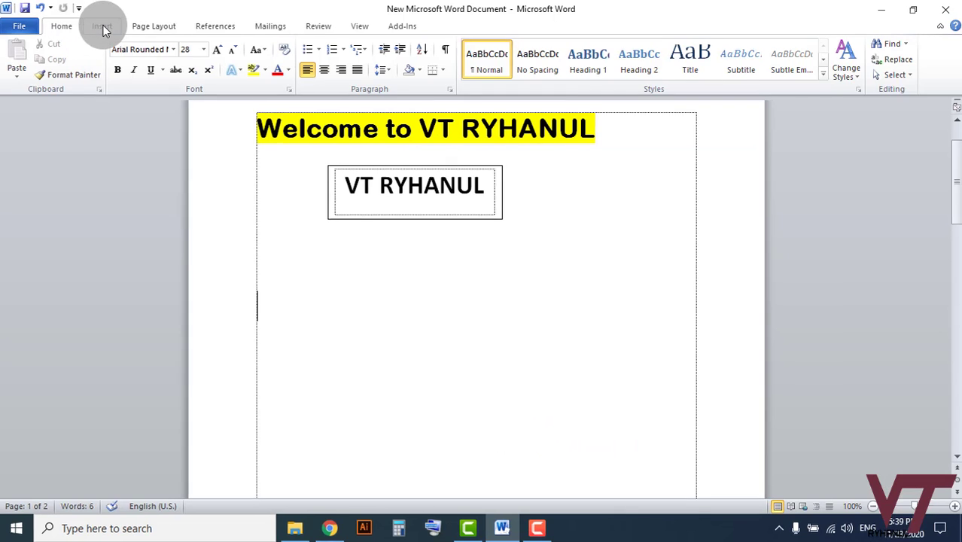
Write "VT RYHANUL" on a blank line below the text box and convert it to WordArt with the blue-outlined, light-filled first style.
click(101, 26)
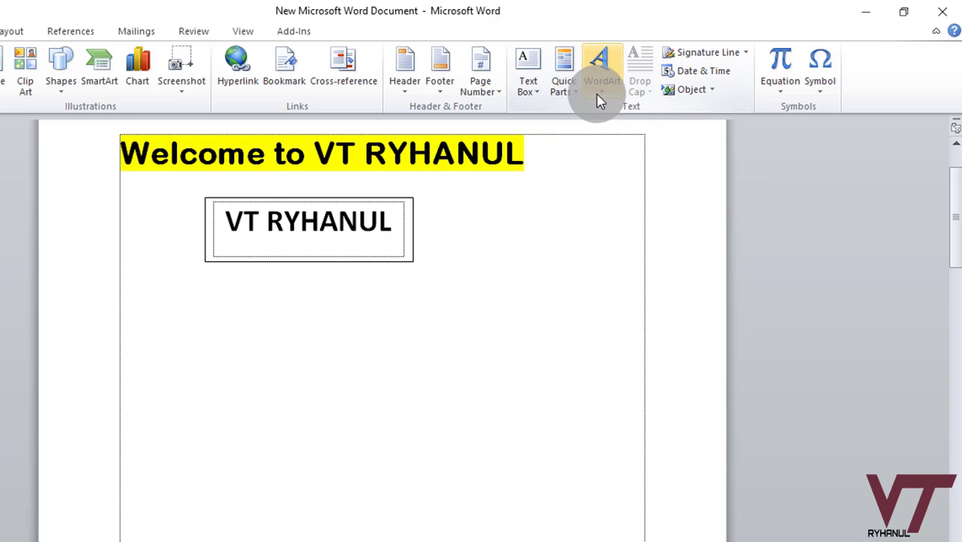
click(186, 385)
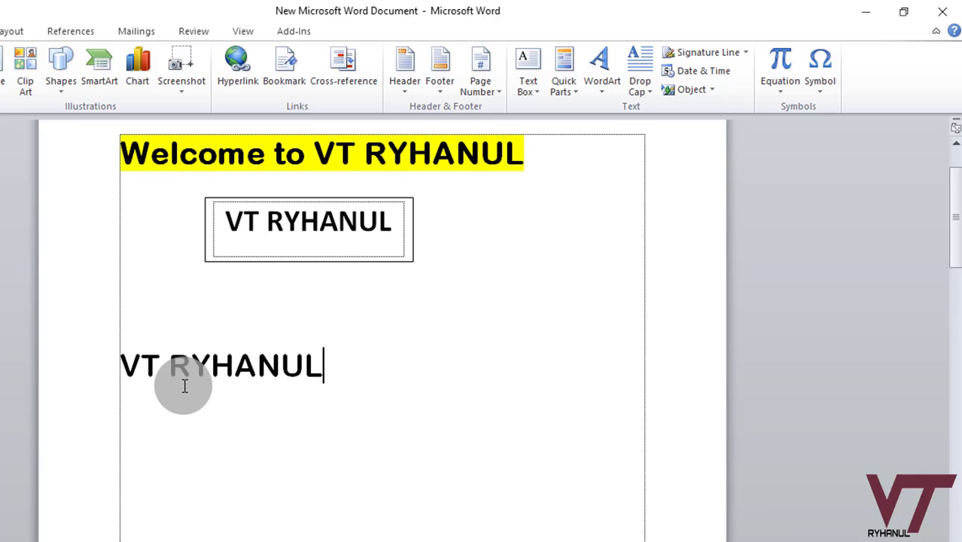
drag(356, 365, 71, 377)
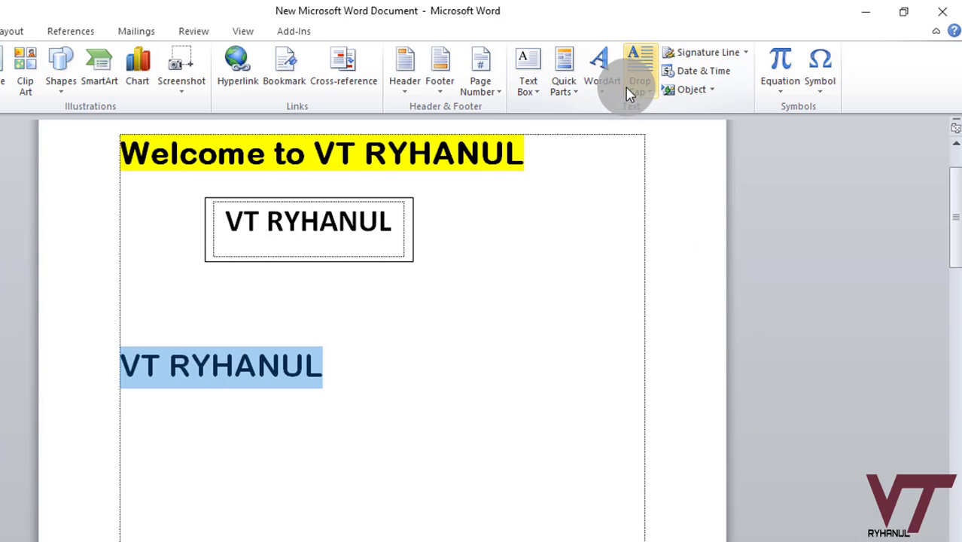
click(601, 90)
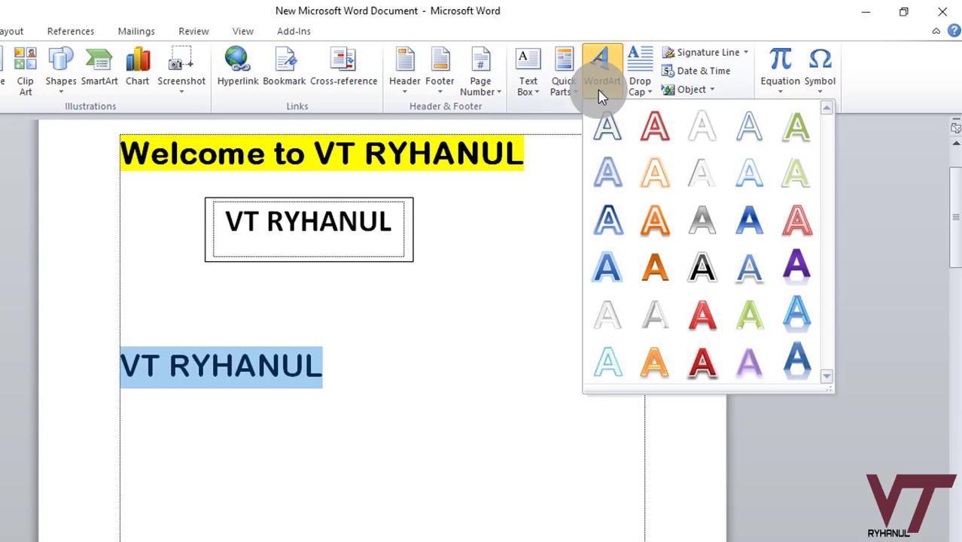
click(624, 135)
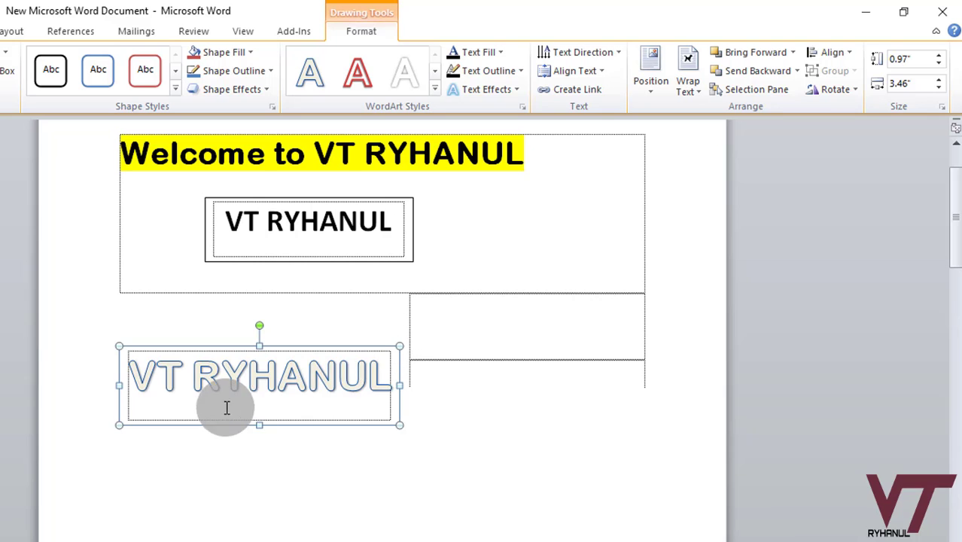
Create red bevelled WordArt from the same "VT RYHANUL" text and resize its box to about 2" high and 3.39" wide.
drag(134, 380, 432, 370)
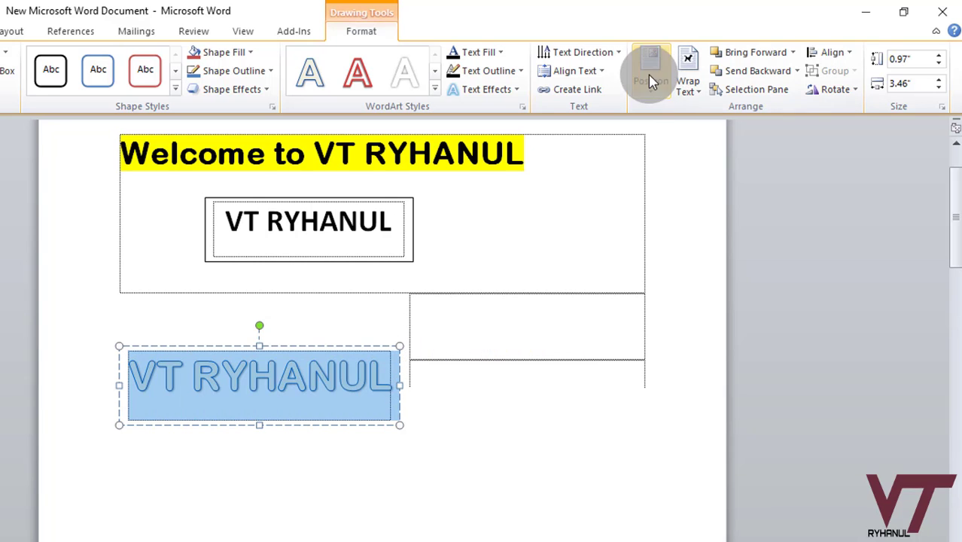
click(0, 31)
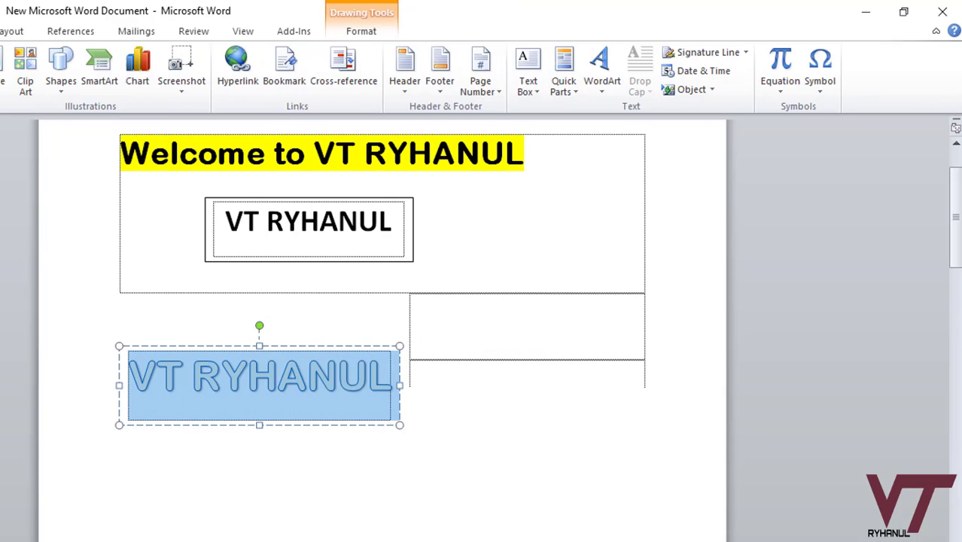
click(601, 85)
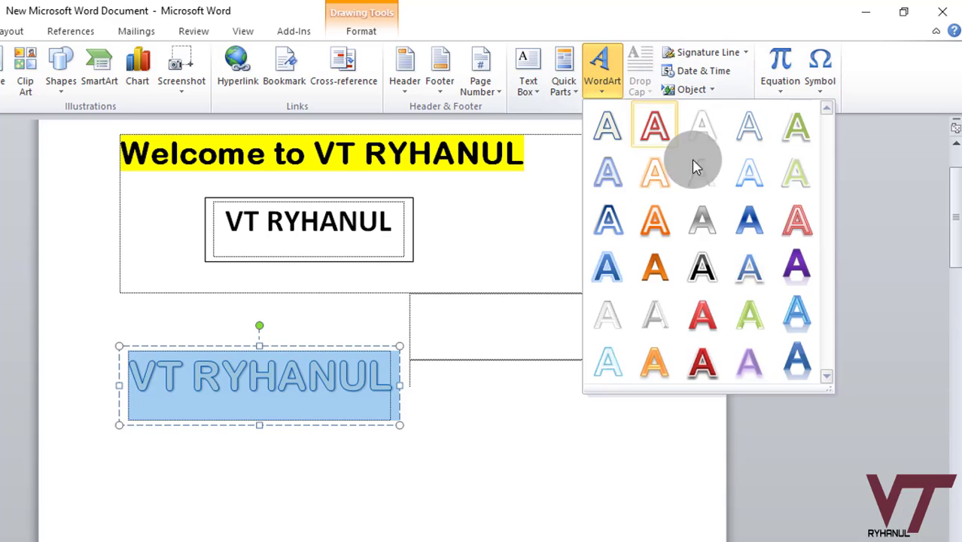
click(708, 325)
click(332, 444)
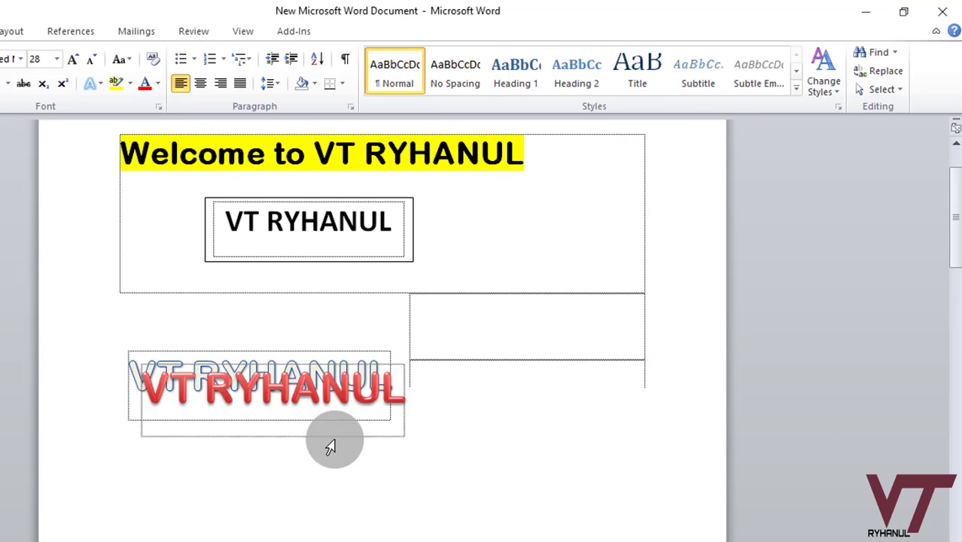
click(155, 434)
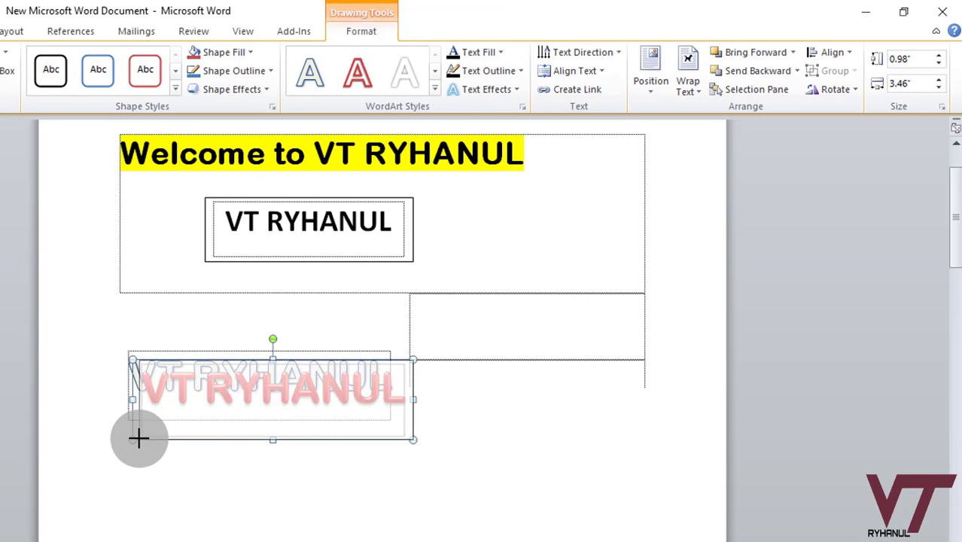
drag(137, 438, 139, 521)
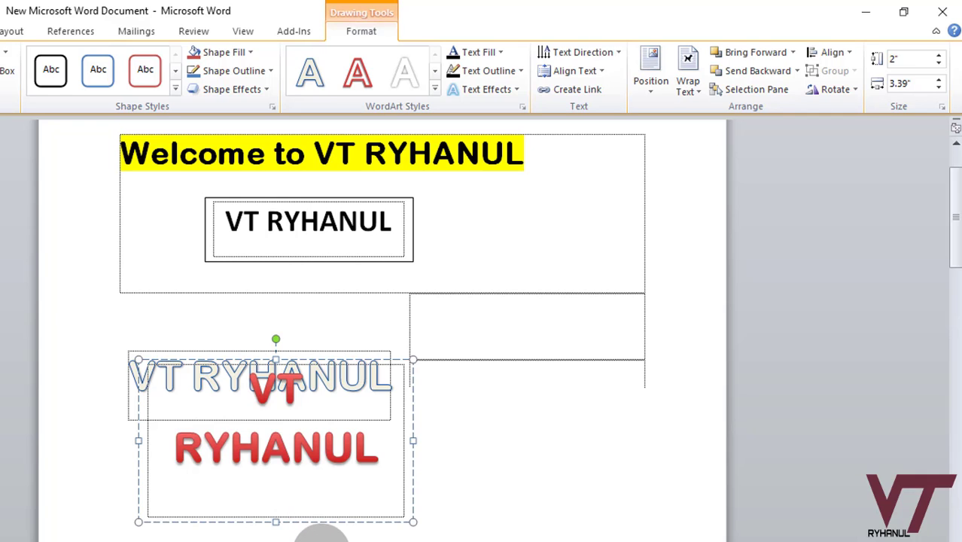
Undo the WordArt resizing, both WordArt insertions and the "VT RYHANUL" text written below the text box.
key(ctrl+z)
key(ctrl+z)
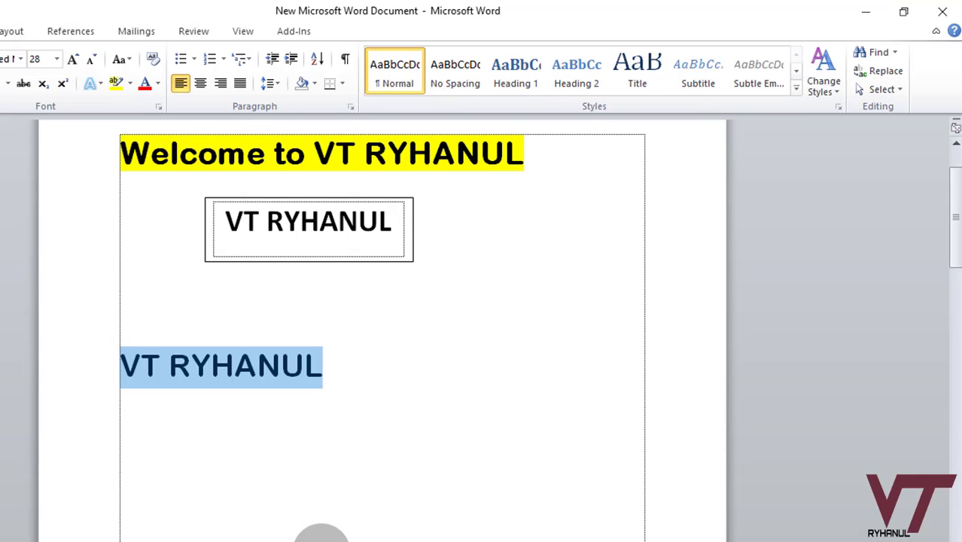
key(ctrl+z)
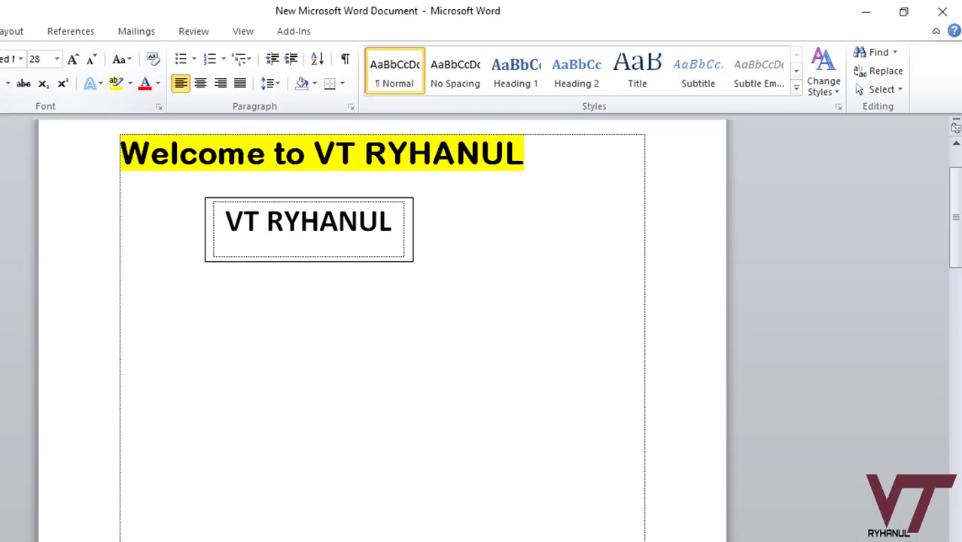
Examine the signature line setup fields and options, and close the setup without adding a signature line.
click(0, 32)
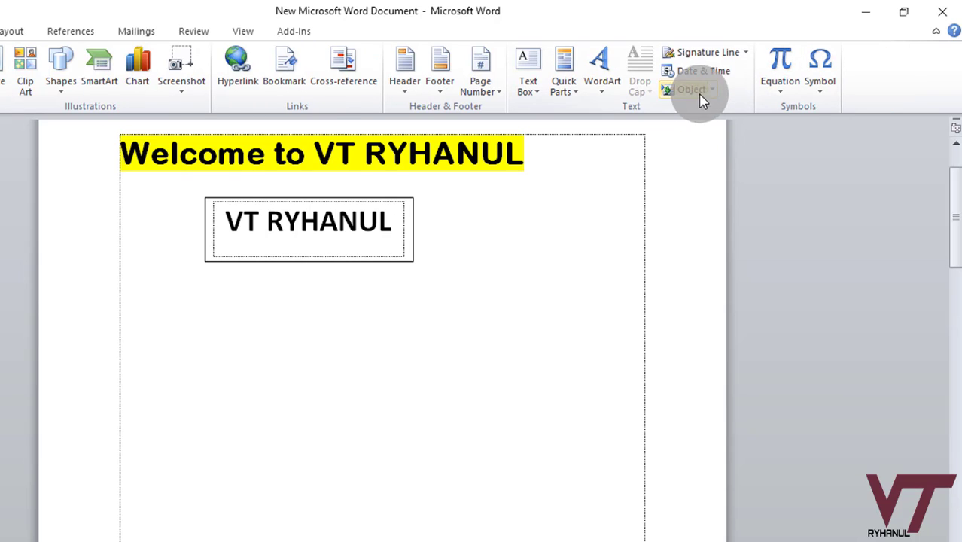
click(740, 56)
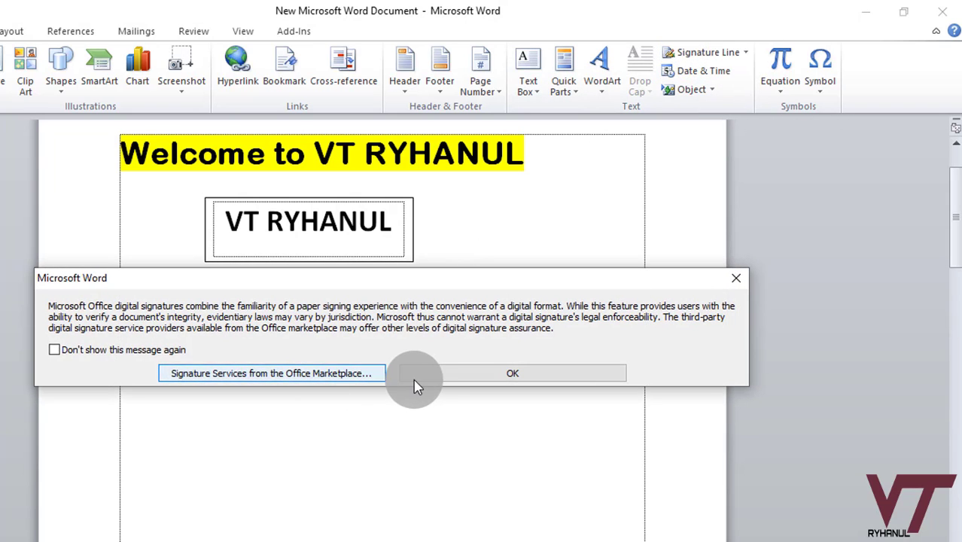
click(434, 378)
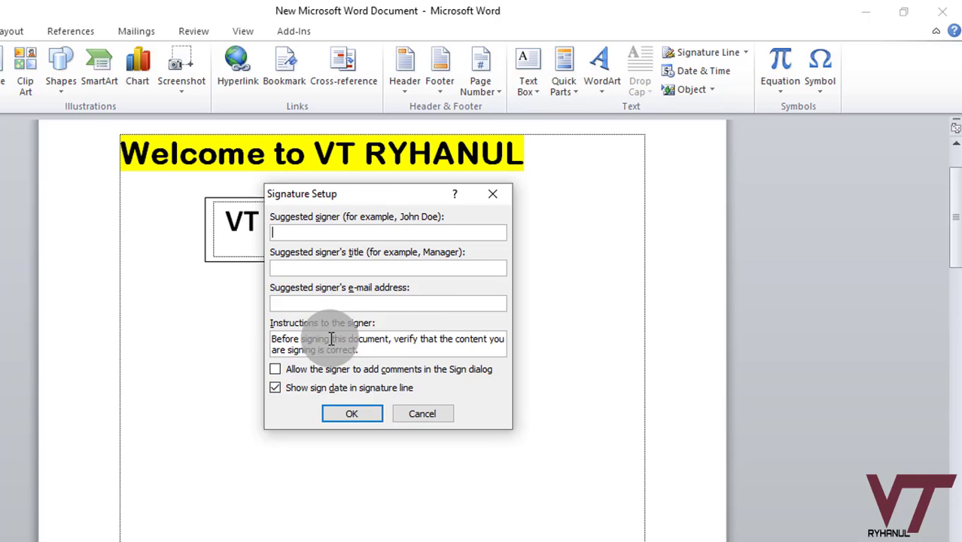
click(421, 415)
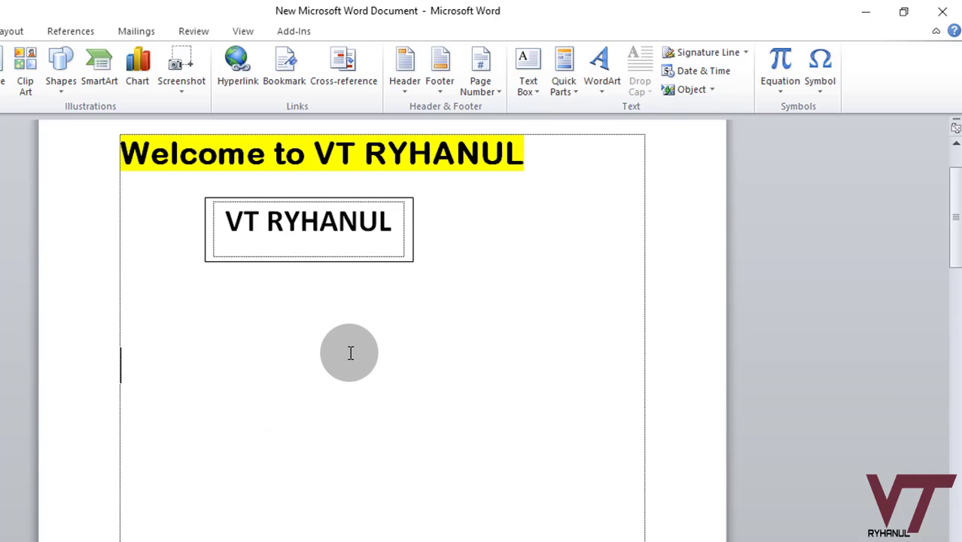
Insert the date in the 11/23/2020 format below the text box, and delete it together with the blank line above.
click(708, 74)
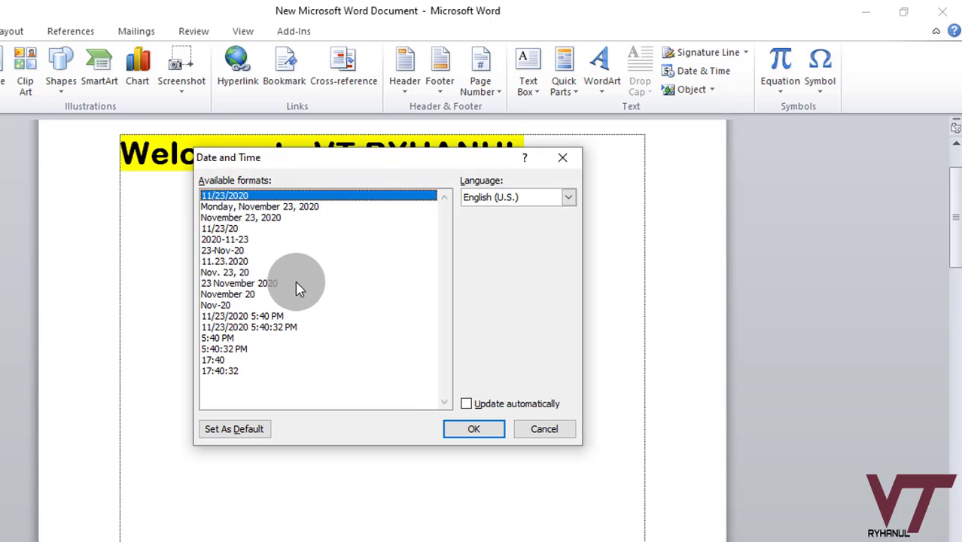
click(459, 431)
drag(317, 365, 0, 340)
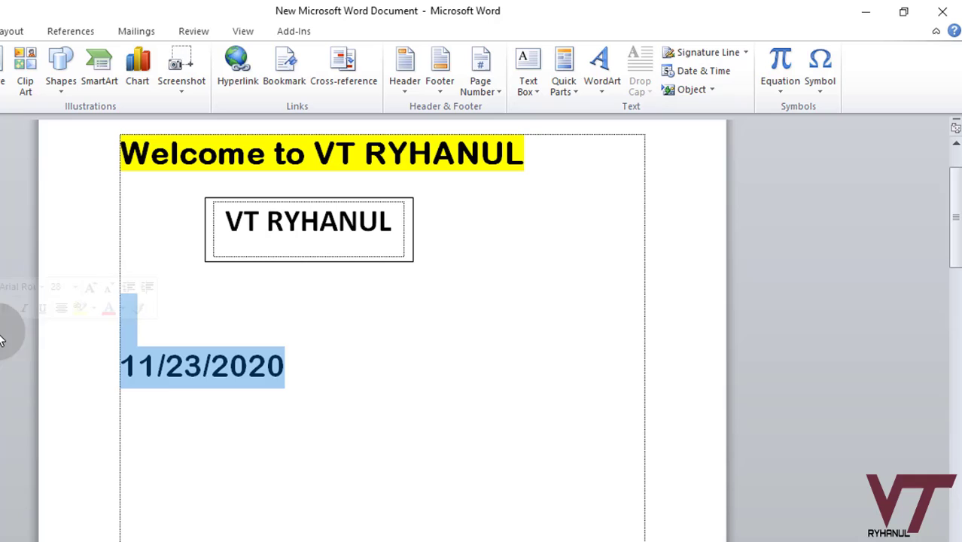
click(140, 393)
drag(308, 348, 0, 332)
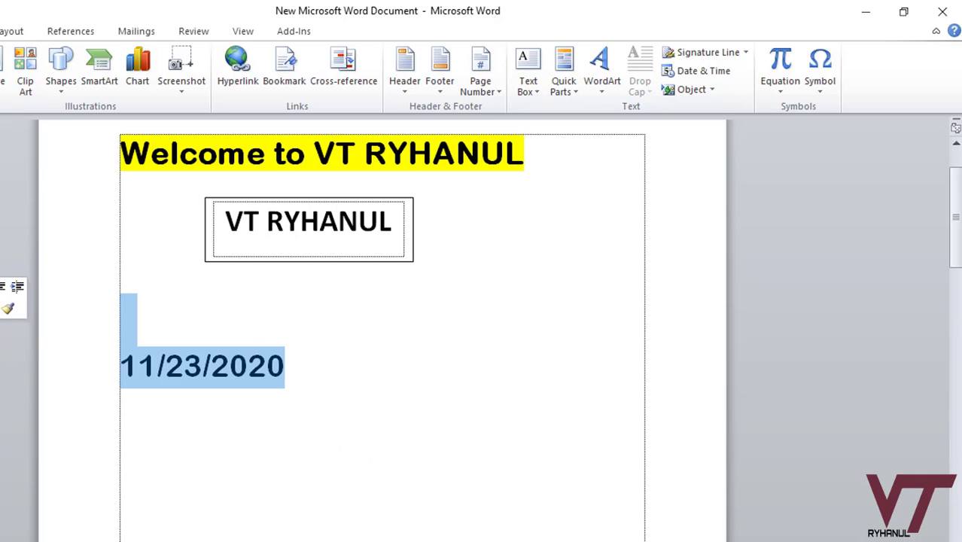
key(Delete)
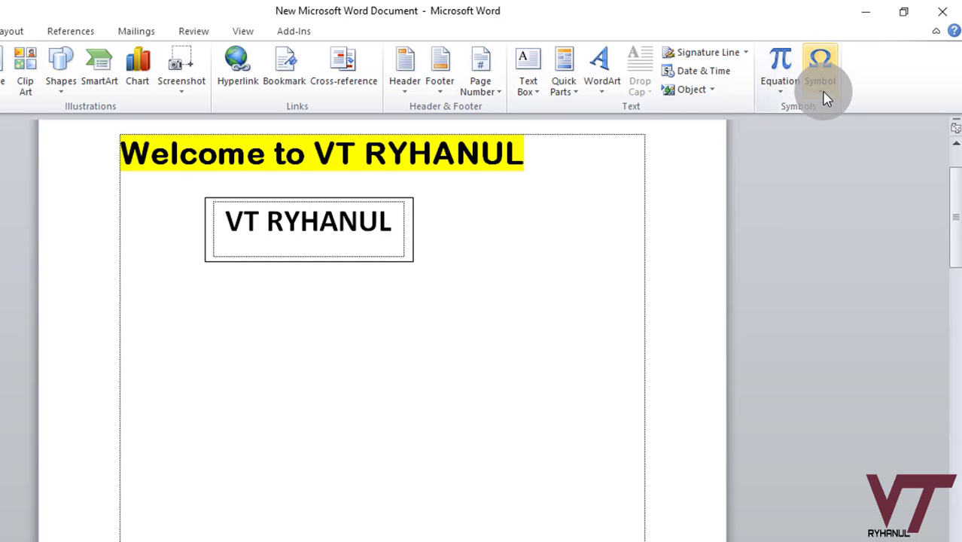
Insert the built-in Area of Circle equation on the blank line below the text box.
click(783, 97)
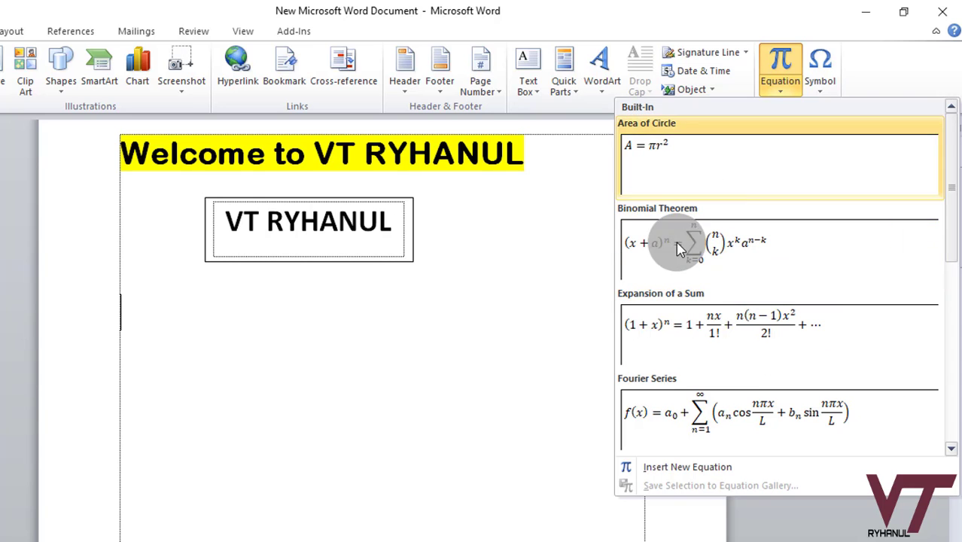
click(674, 175)
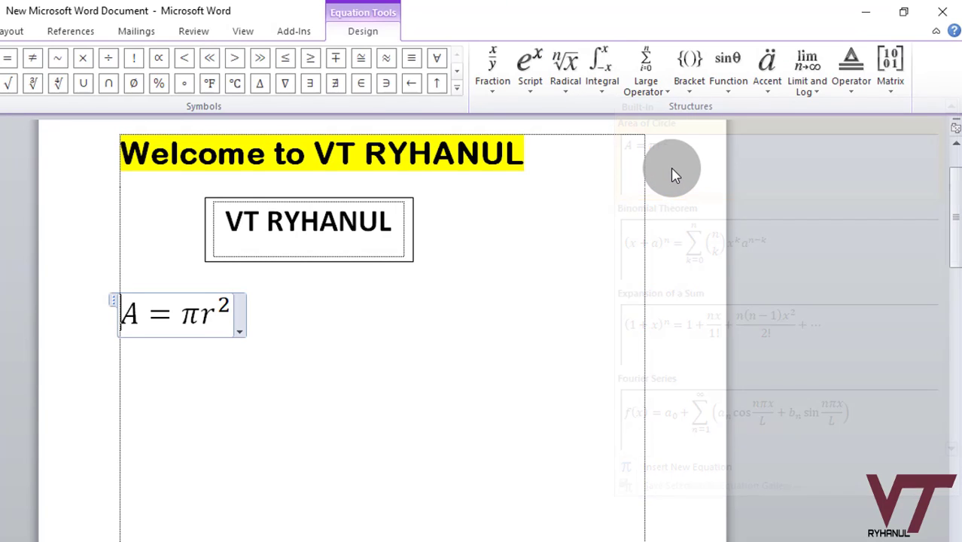
click(264, 408)
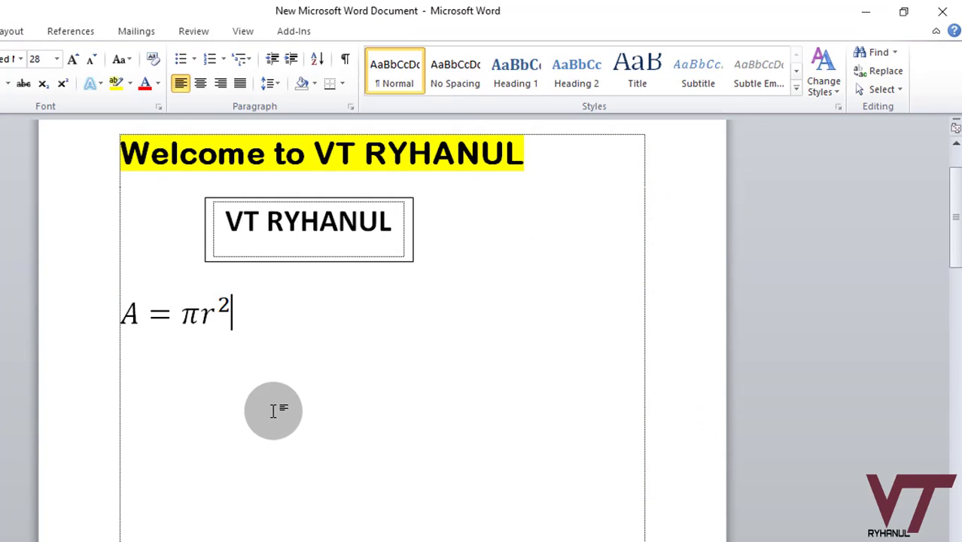
Try replacing r² with 4 in the circle area equation, and undo the replacement.
click(219, 316)
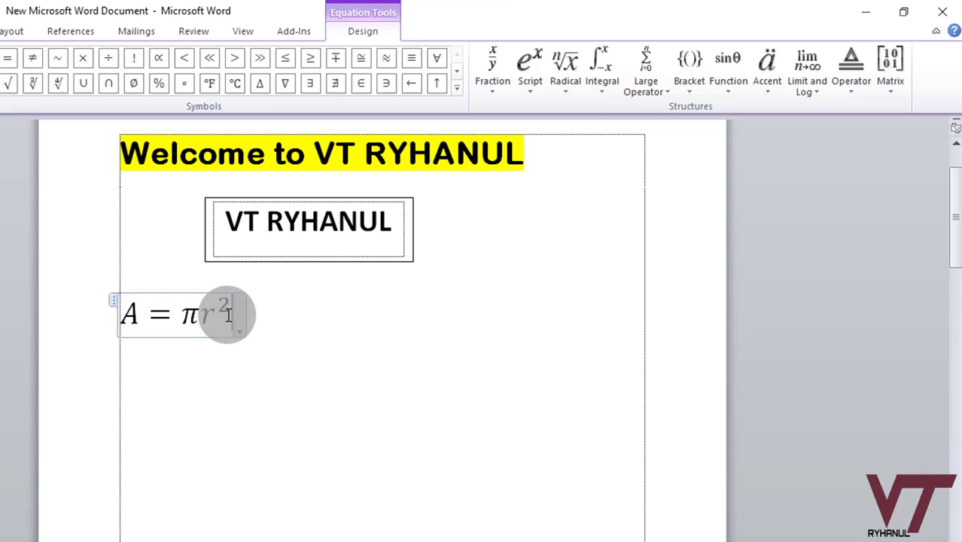
key(BackSpace)
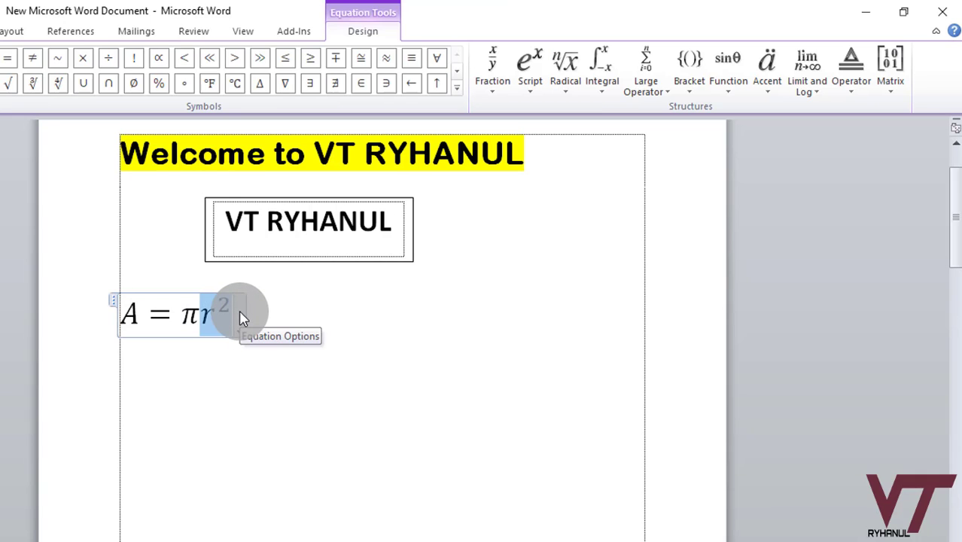
text(4)
click(241, 350)
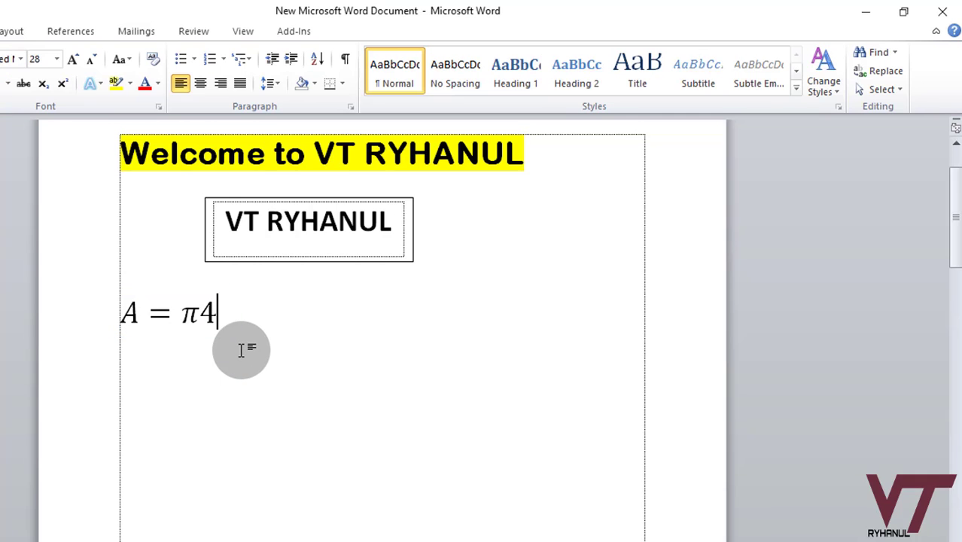
key(ctrl+z)
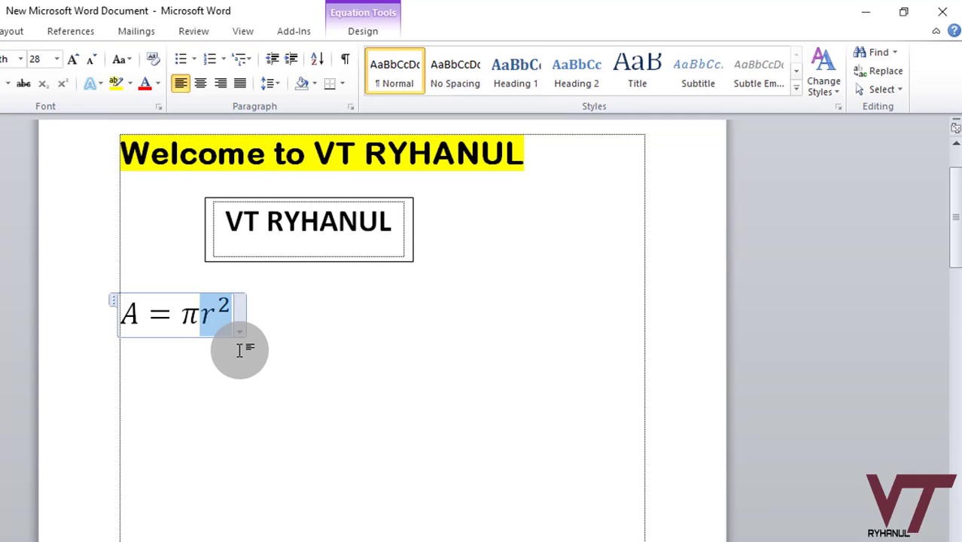
Set the exponent of r in the circle area equation to 5.
click(214, 315)
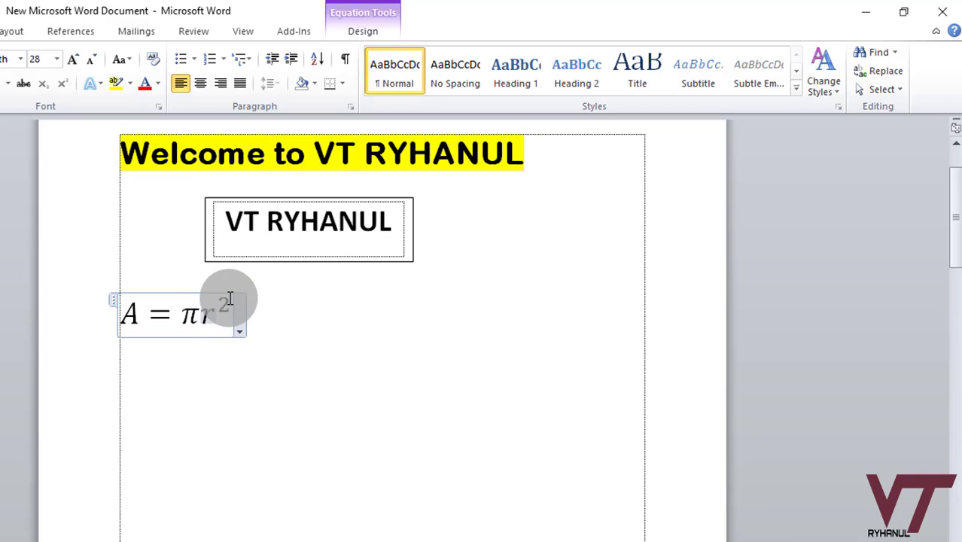
key(BackSpace)
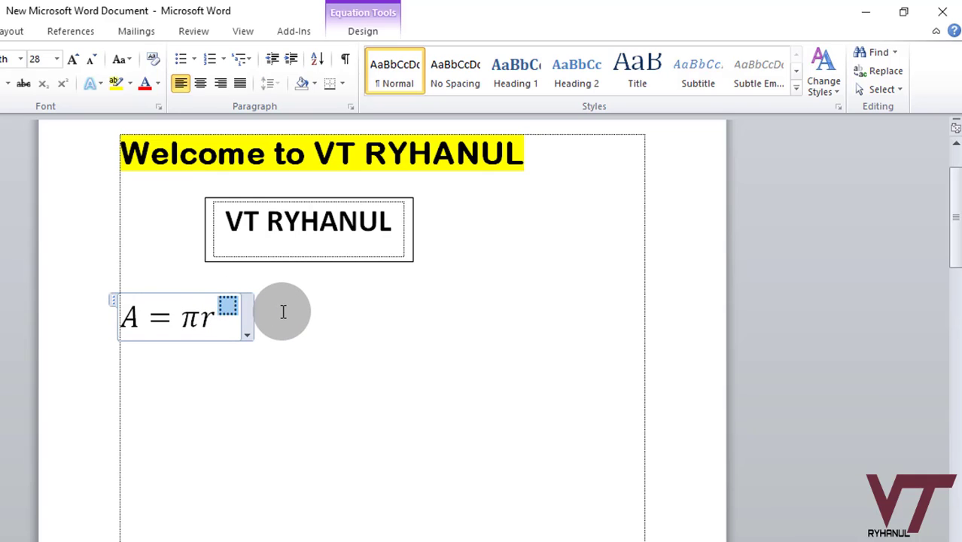
text(3)
key(BackSpace)
text(5)
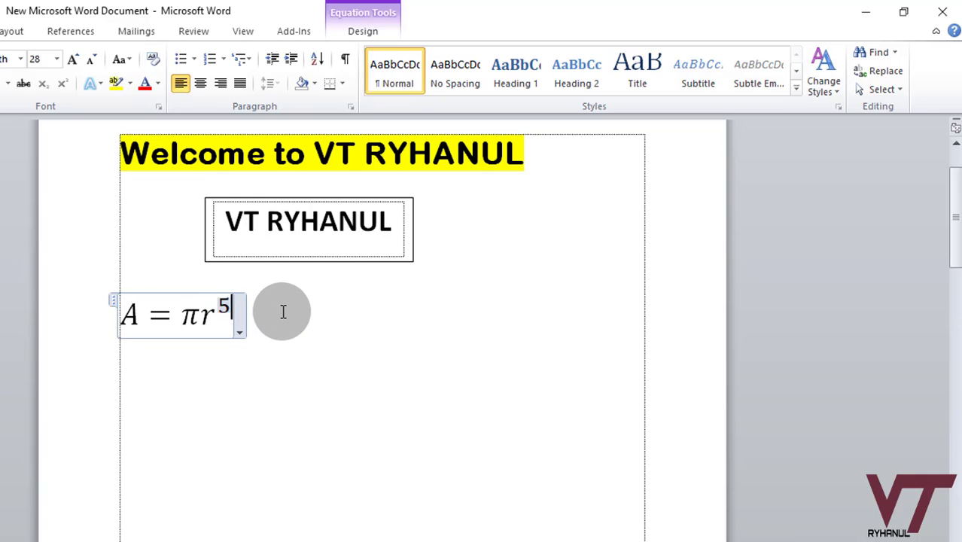
click(308, 339)
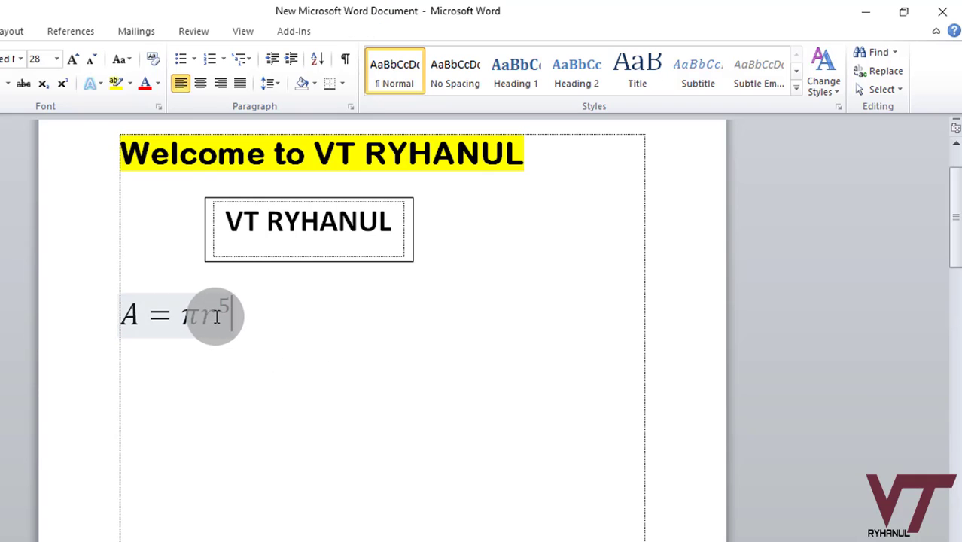
Replace the variable A before the equals sign of the equation with C.
click(142, 316)
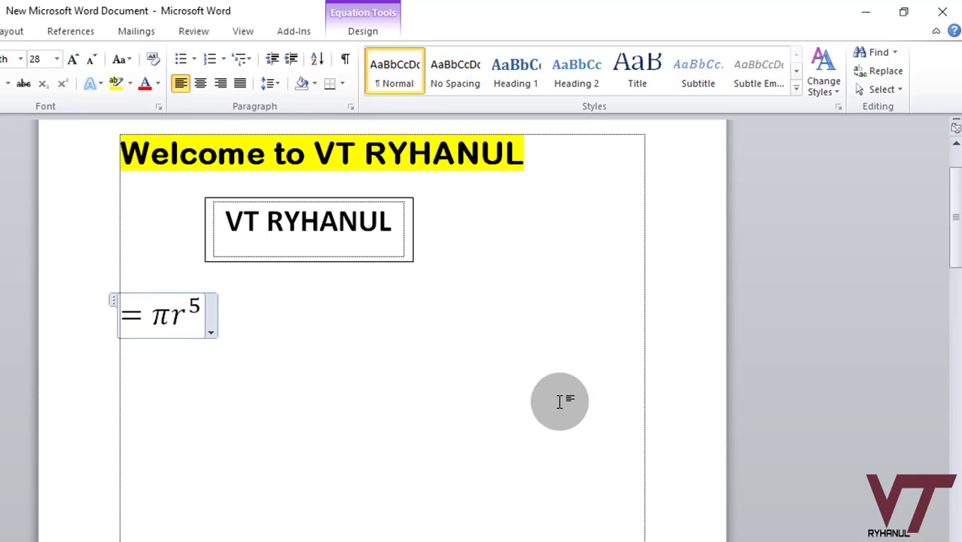
text(C)
click(399, 390)
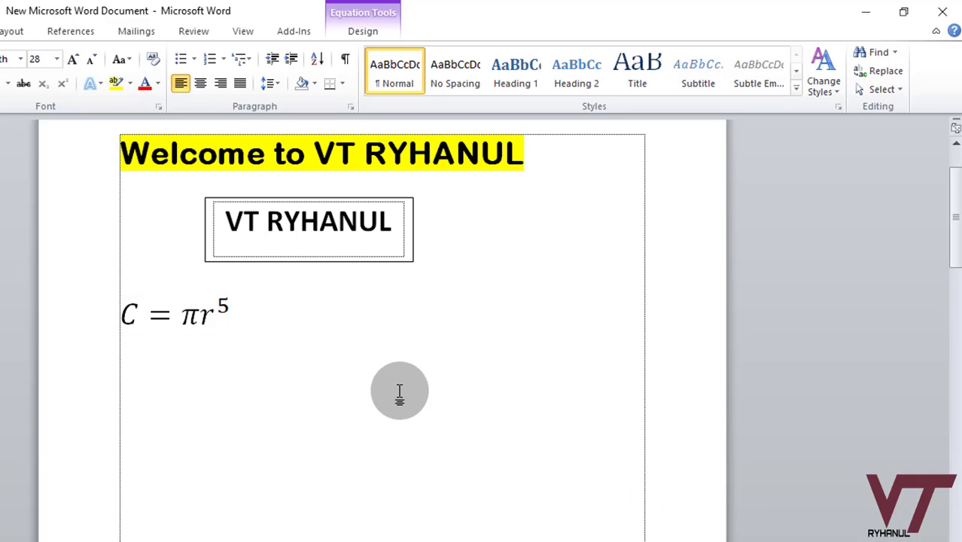
Delete the whole equation below the text box.
click(193, 315)
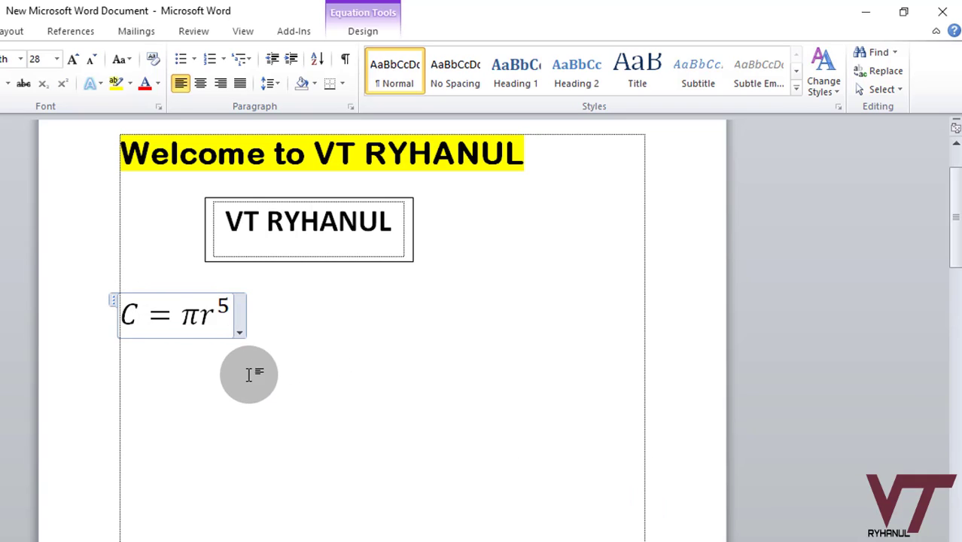
click(315, 469)
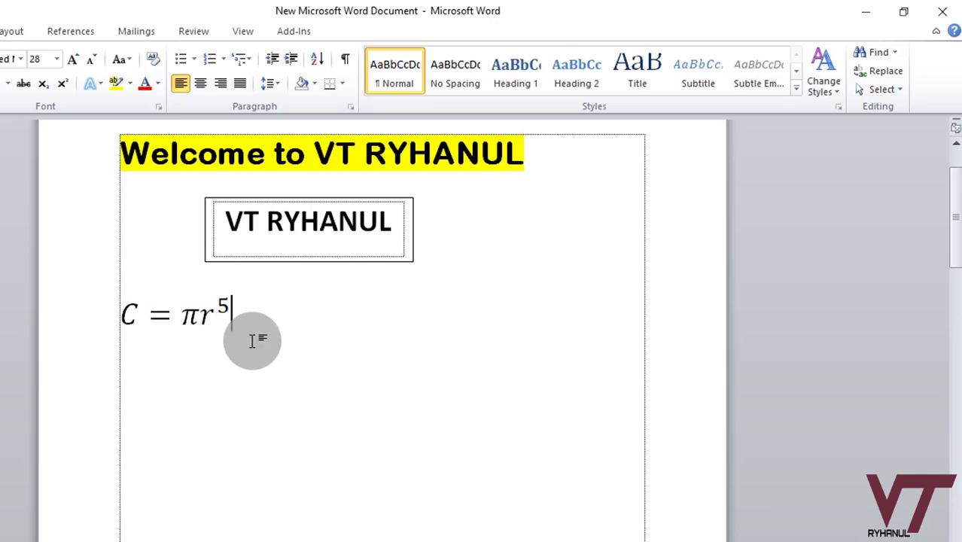
drag(251, 320, 111, 319)
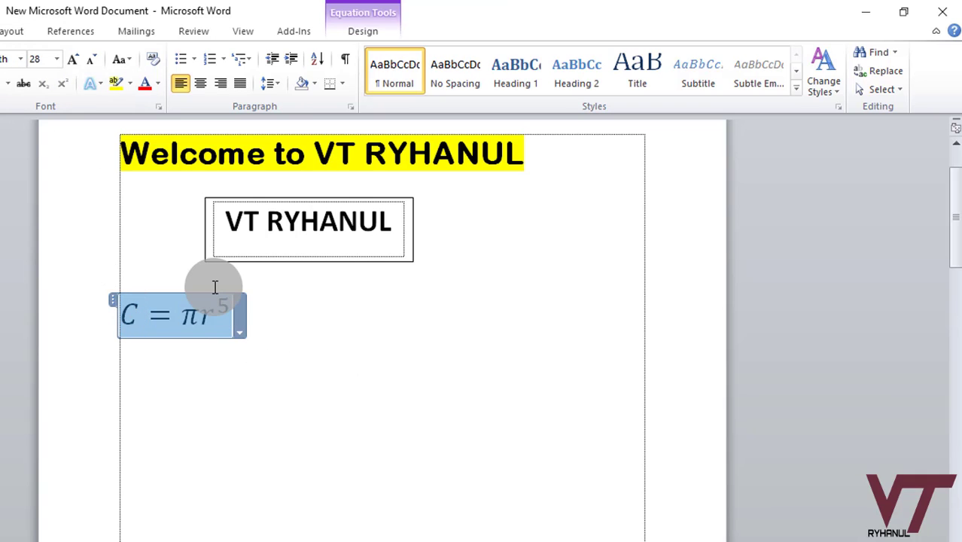
key(Delete)
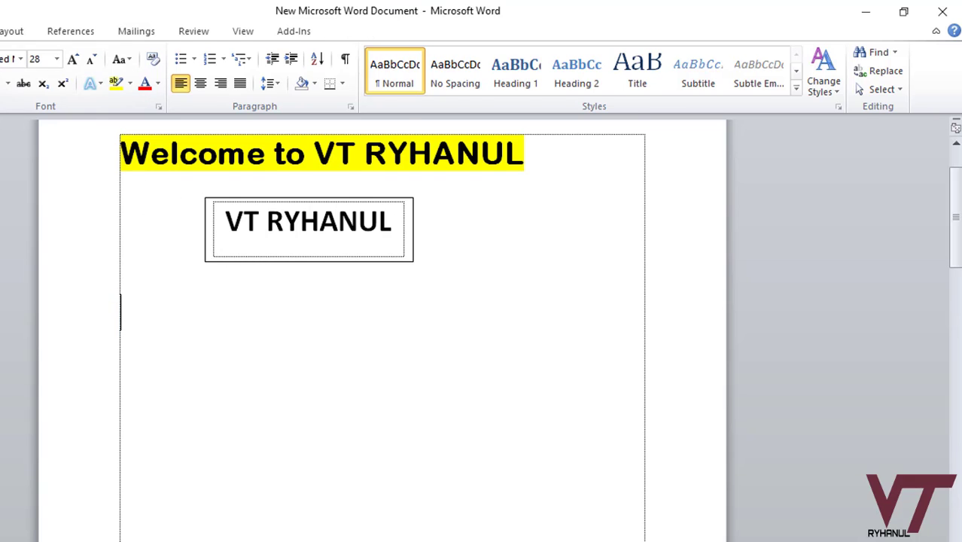
Insert the trademark symbol (™) on the blank line below the text box, and delete it again.
click(0, 31)
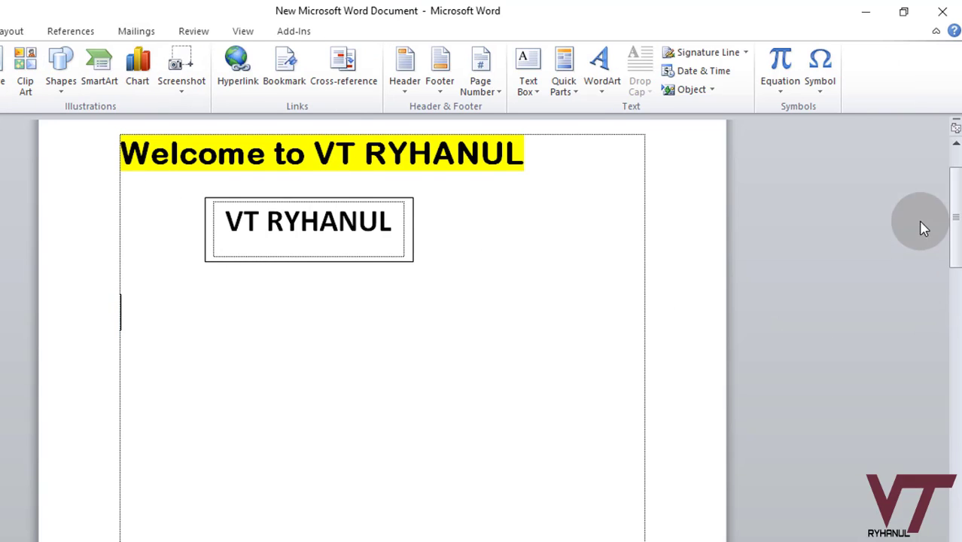
click(820, 82)
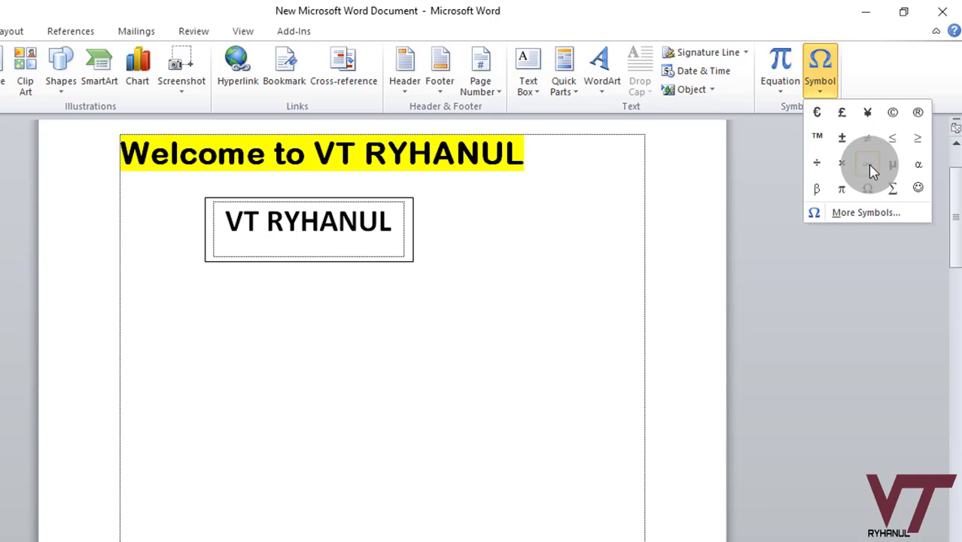
click(817, 137)
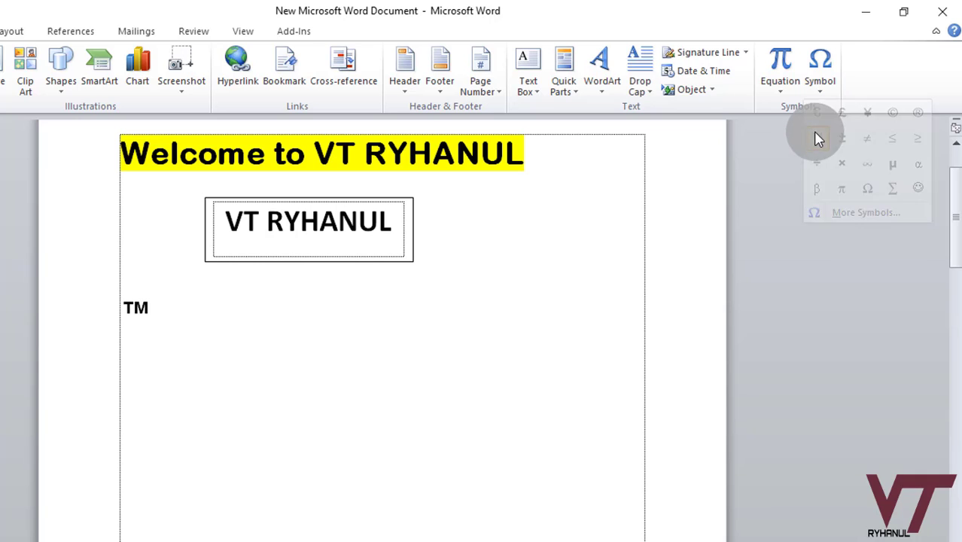
double_click(138, 308)
click(143, 309)
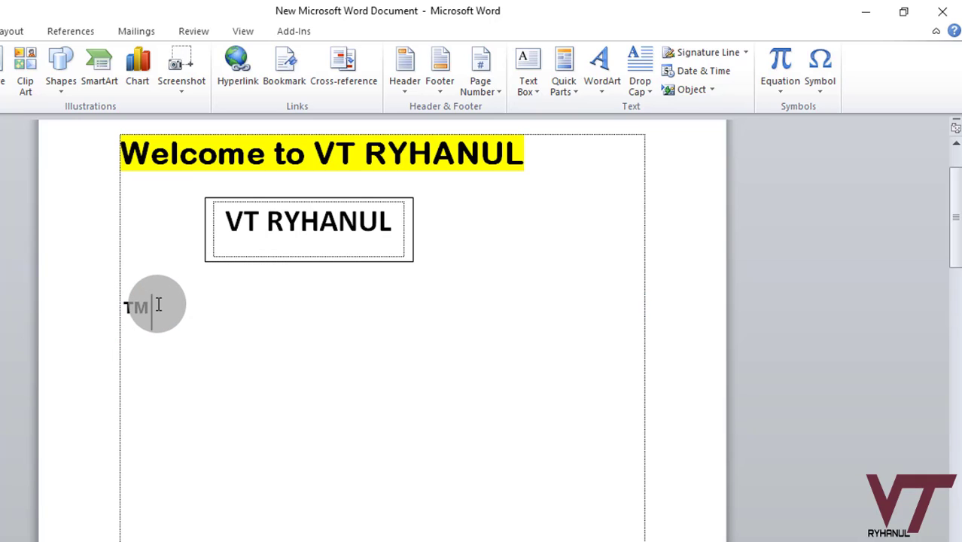
key(BackSpace)
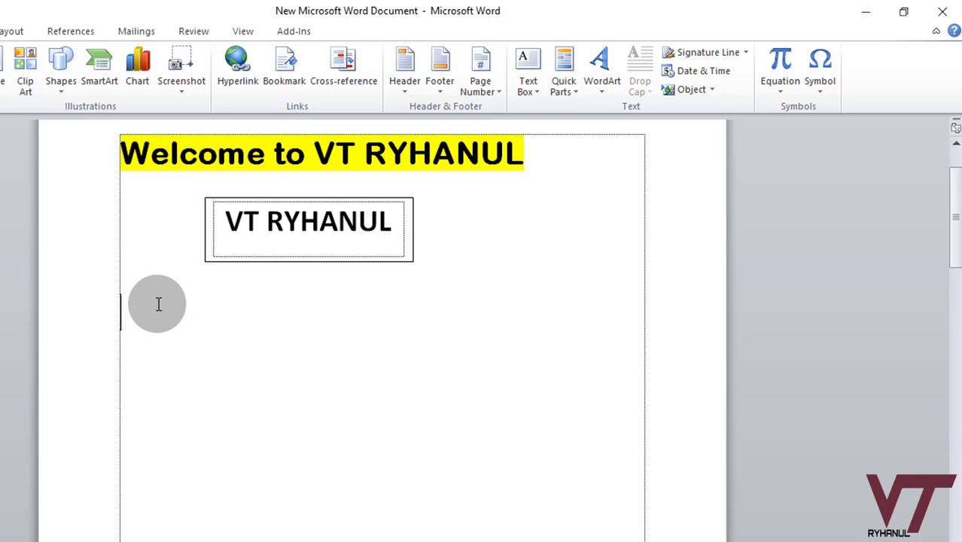
Insert the summation symbol (∑) on the blank line below the text box.
click(819, 72)
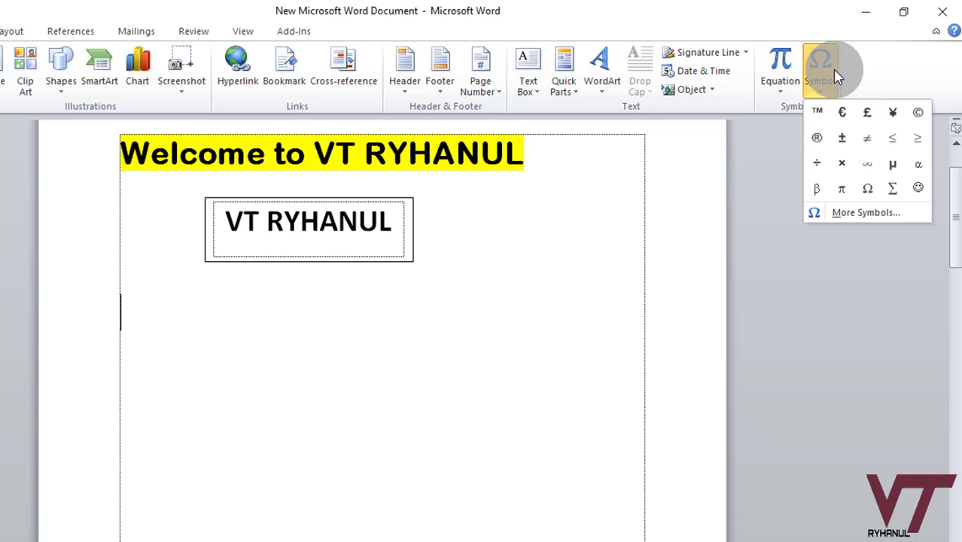
click(892, 188)
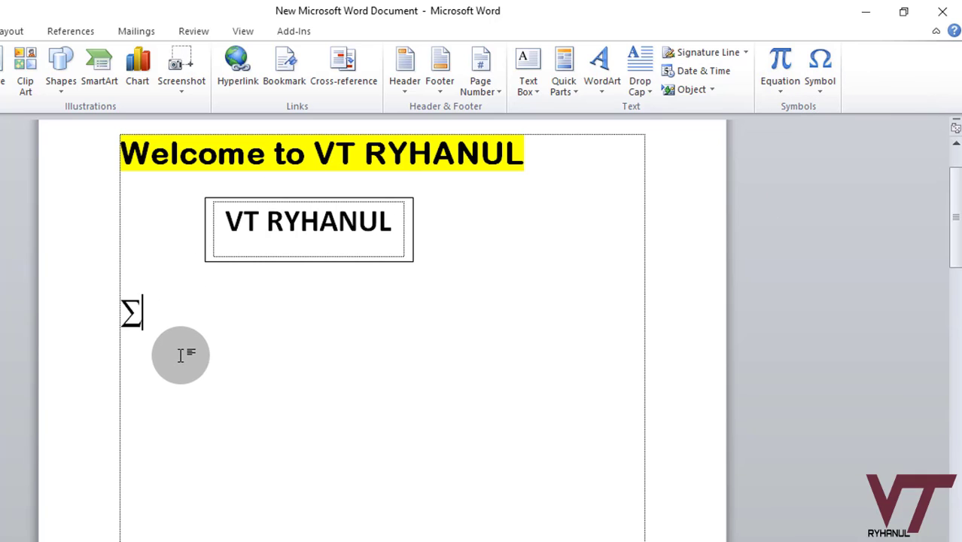
Examine the full symbol set, including the copyright and registered signs, and the list of special characters, without inserting anything.
click(827, 89)
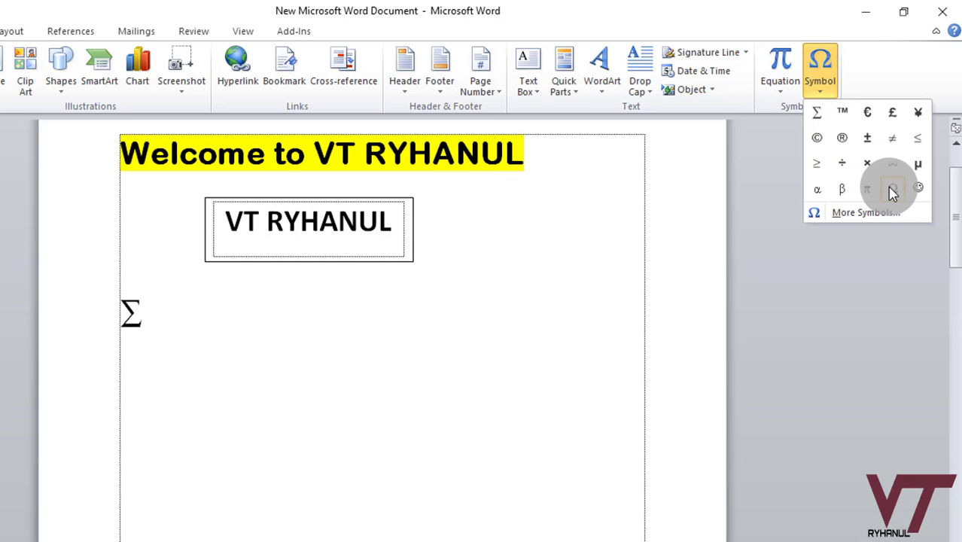
click(860, 215)
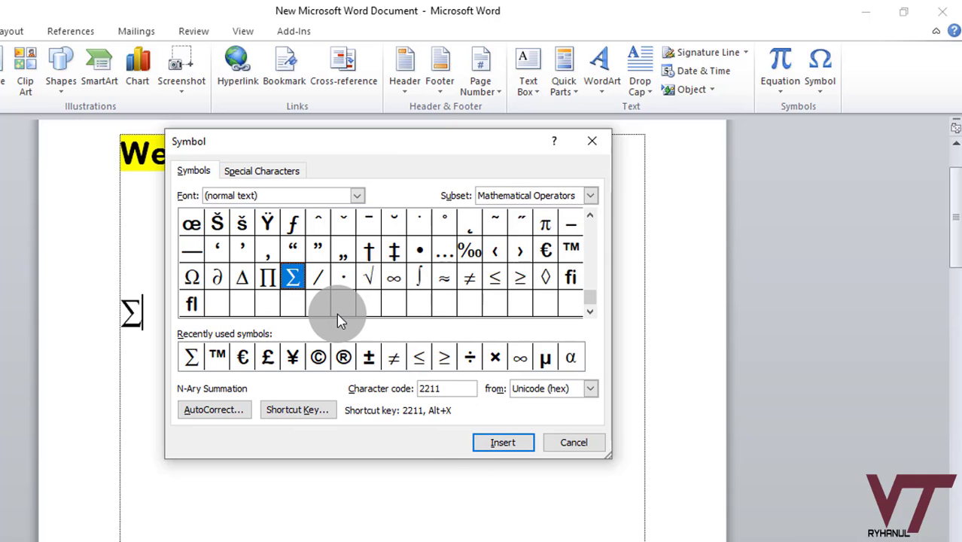
click(319, 358)
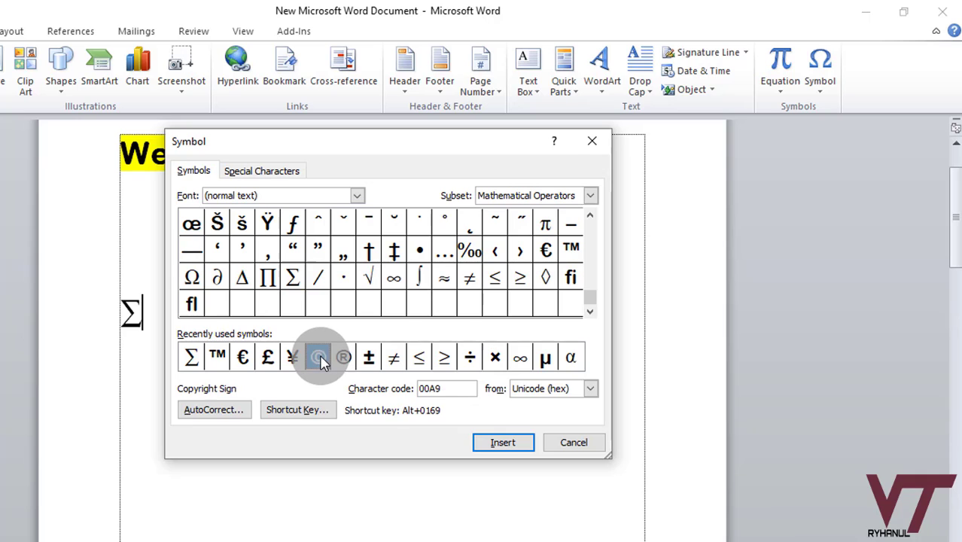
click(344, 359)
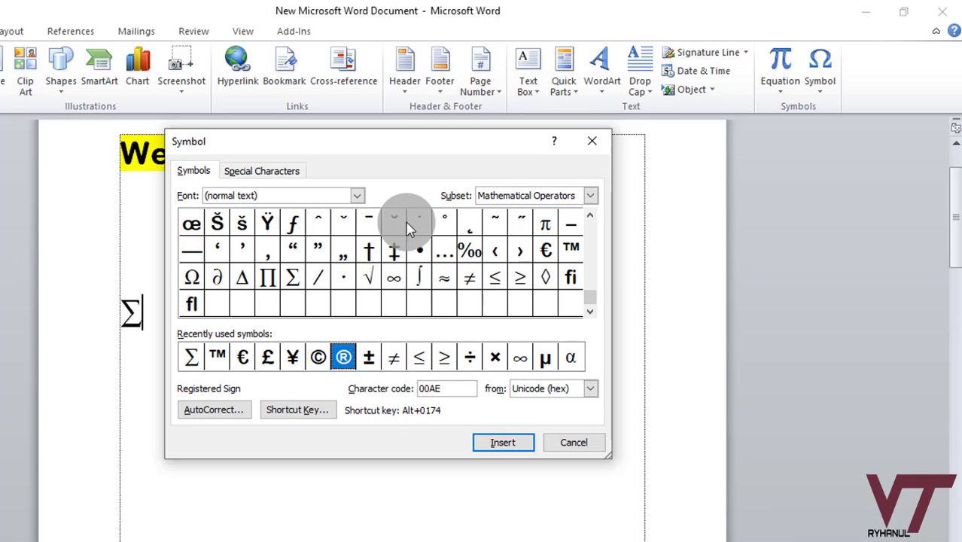
click(258, 172)
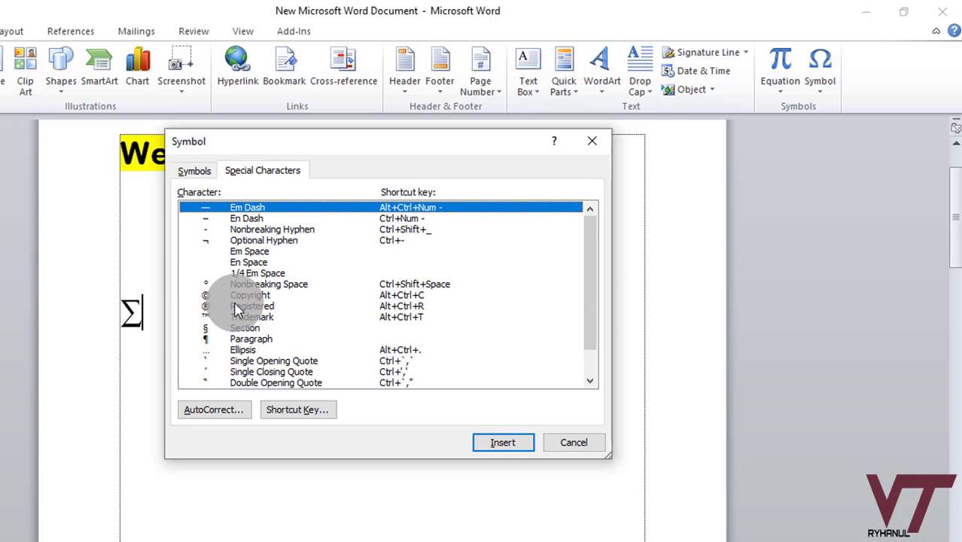
scroll(236, 310, down, 1)
scroll(236, 312, up, 1)
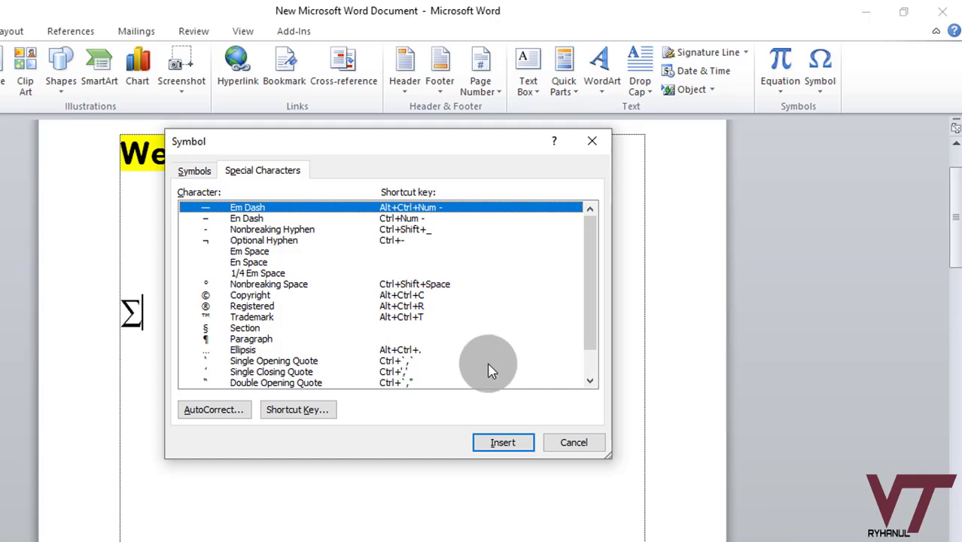
click(565, 444)
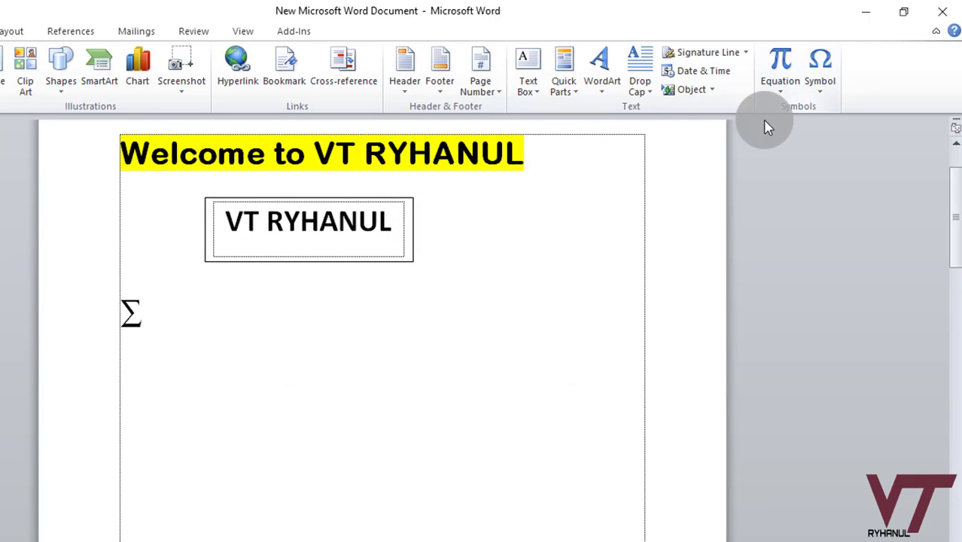
click(826, 86)
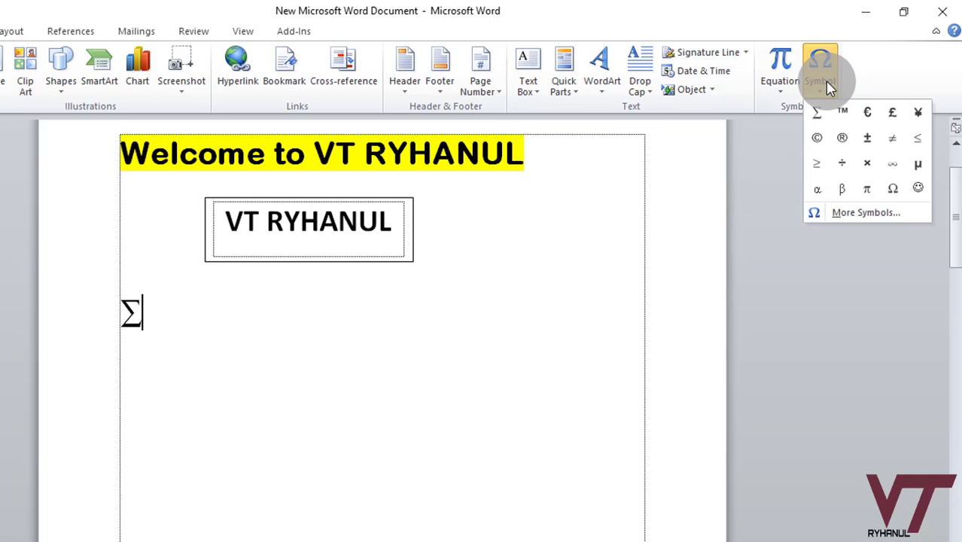
click(238, 377)
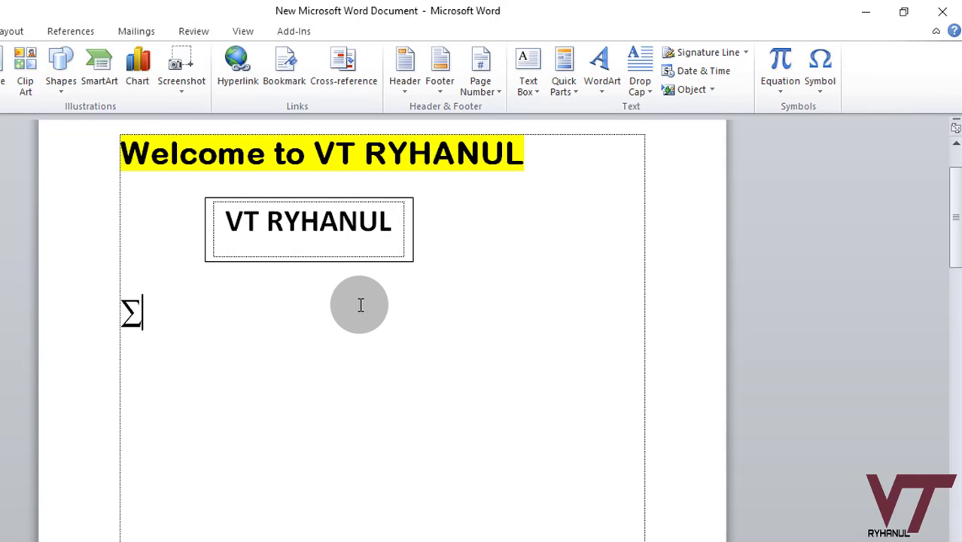